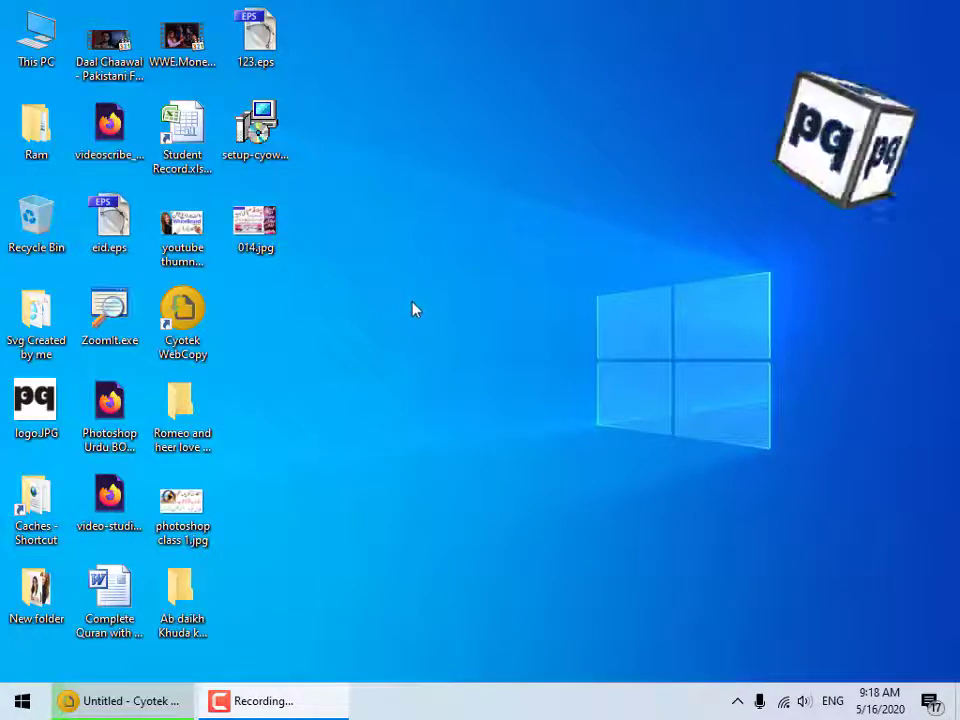
Open This PC and browse to drive E:, selecting its Torrents folder.
double_click(36, 40)
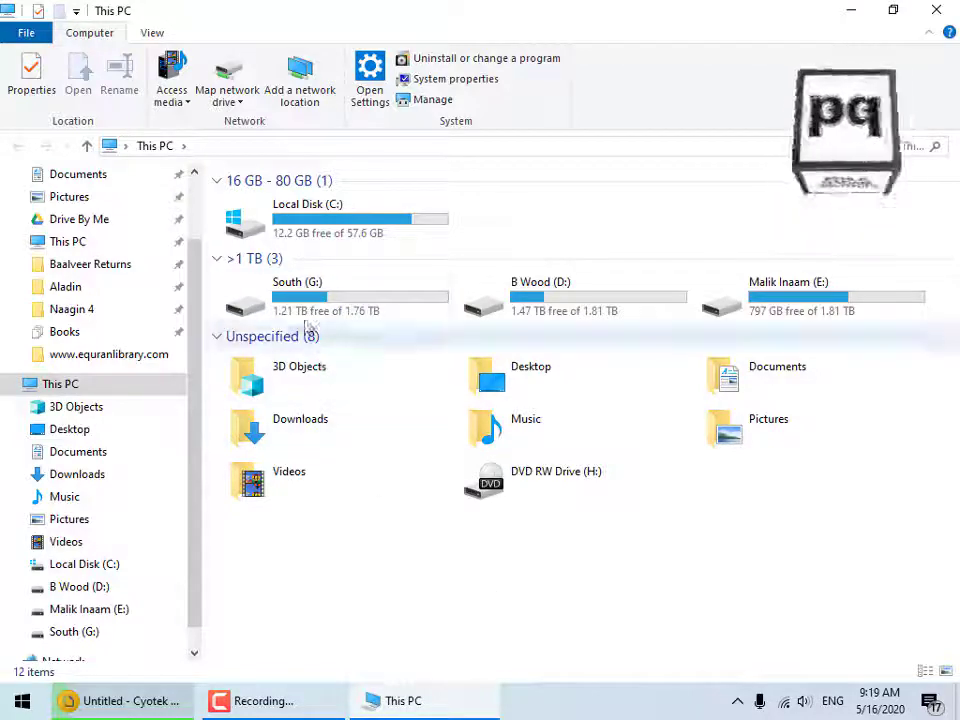
right_click(305, 306)
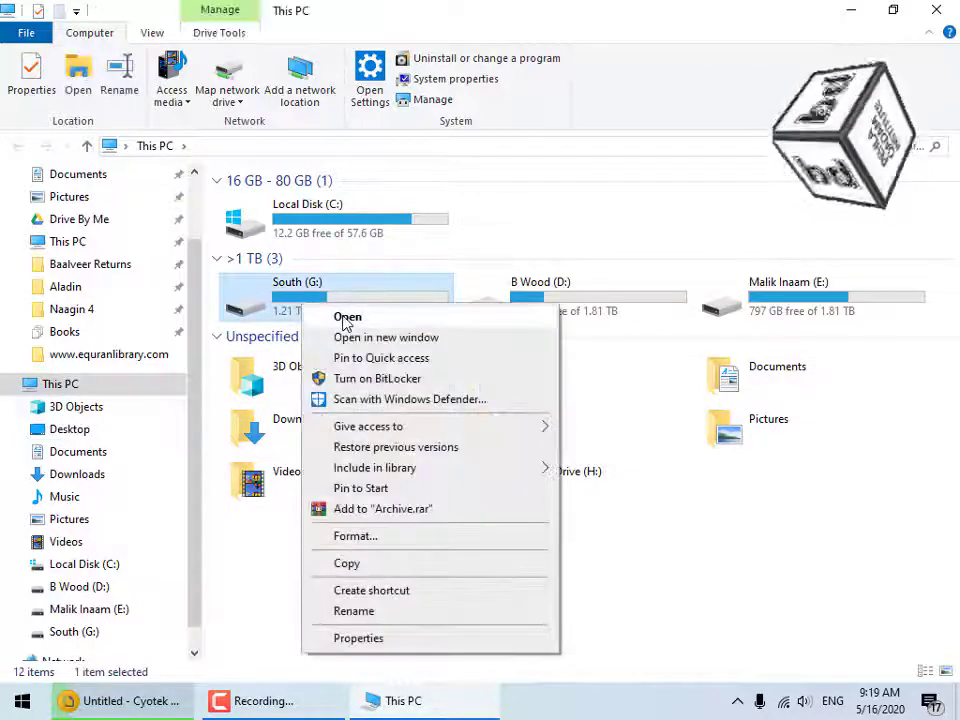
click(664, 519)
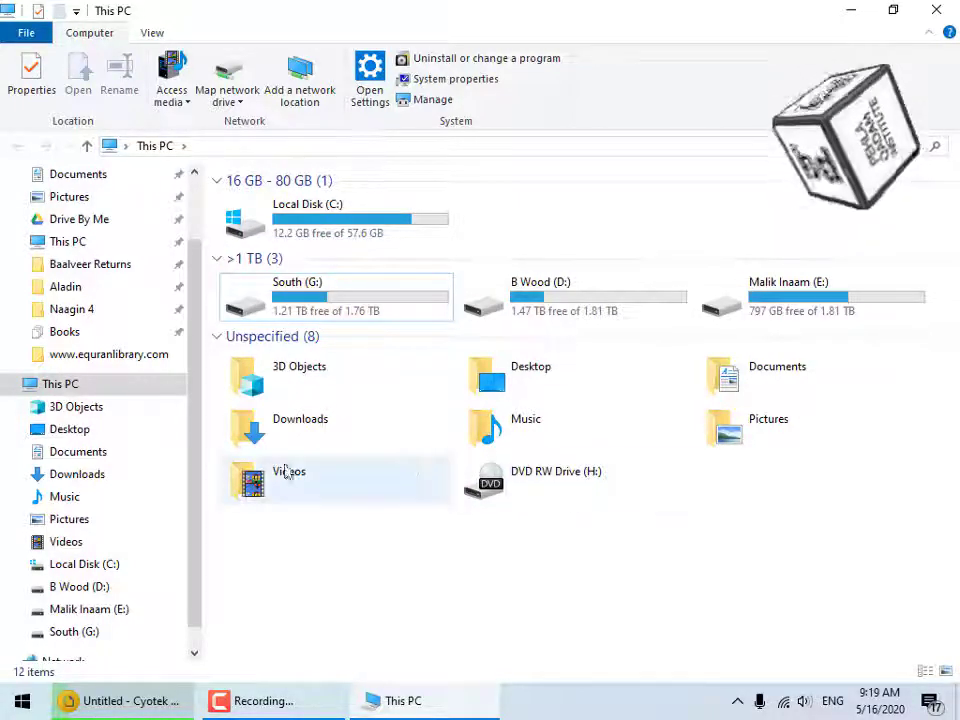
click(194, 653)
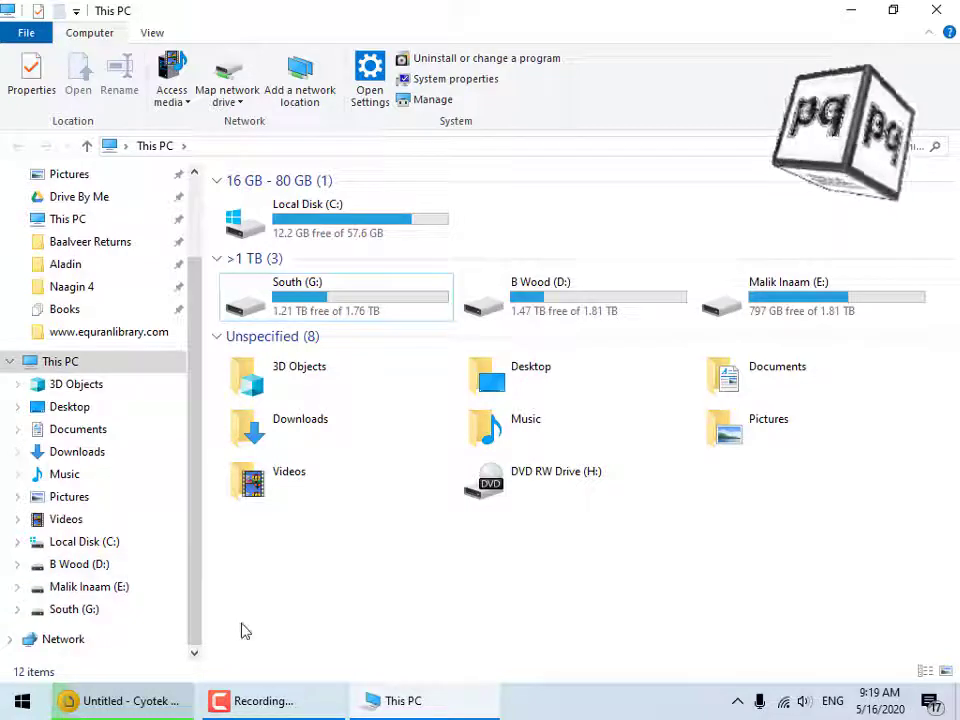
click(97, 588)
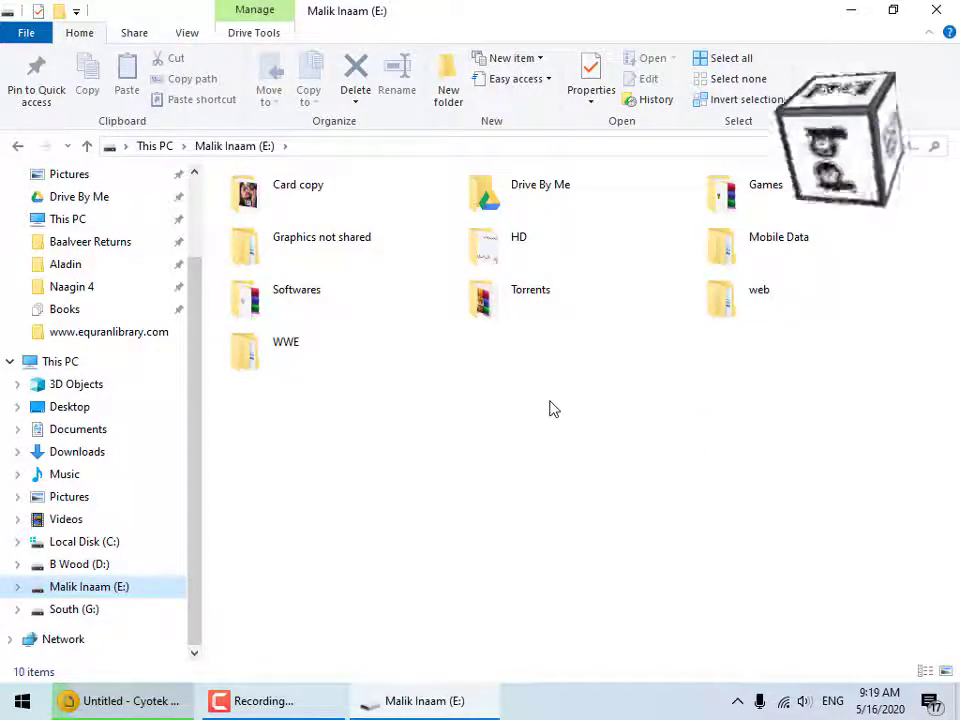
click(524, 304)
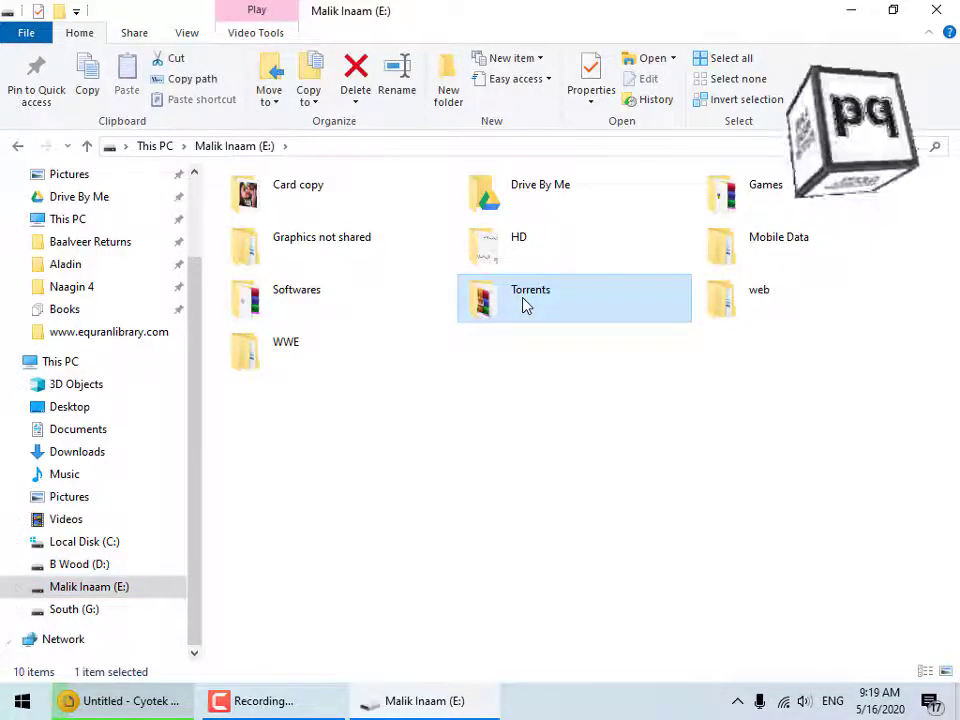
Open the Torrents folder on E: and locate the MICROSOFT OFFICE 2003 folder.
double_click(524, 304)
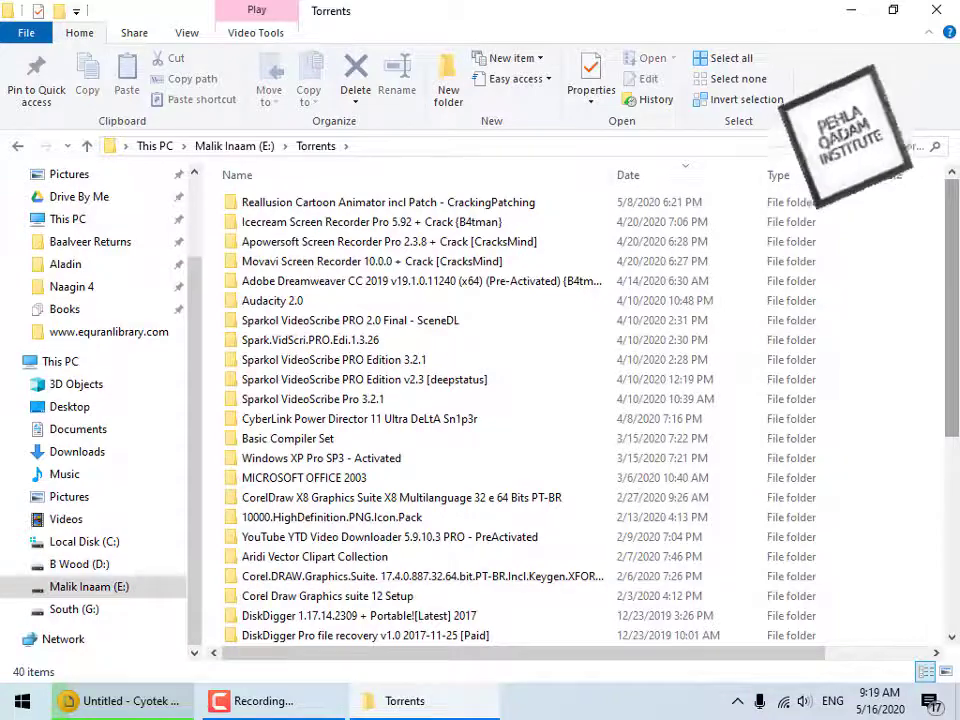
scroll(580, 400, down, 2)
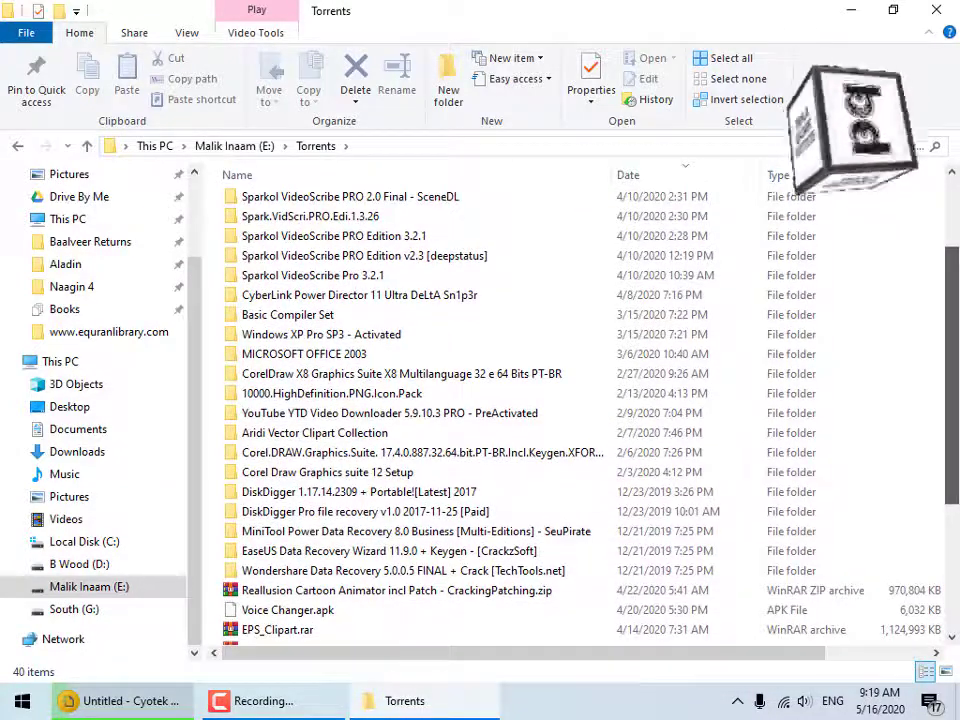
mouse_move(957, 364)
mouse_down()
mouse_move(958, 471)
mouse_move(958, 356)
mouse_up()
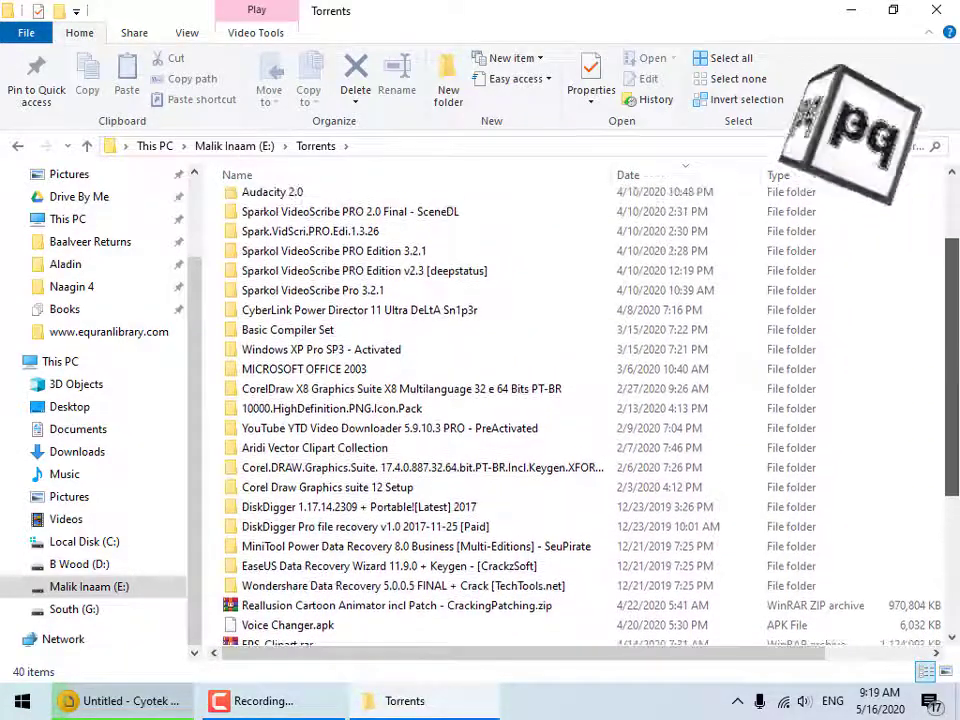
click(381, 376)
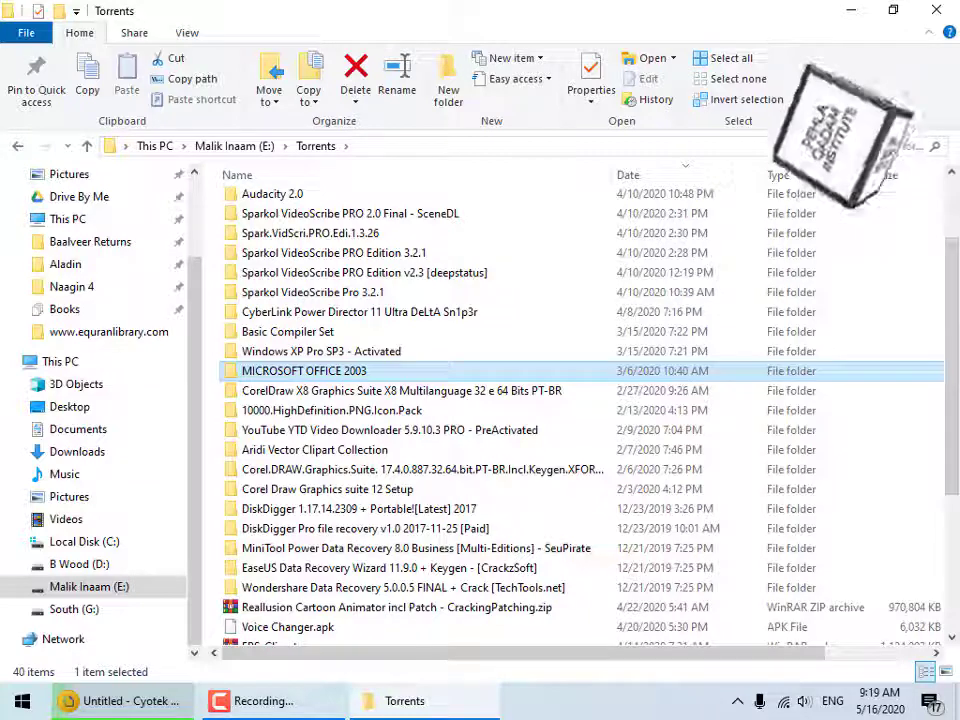
click(846, 146)
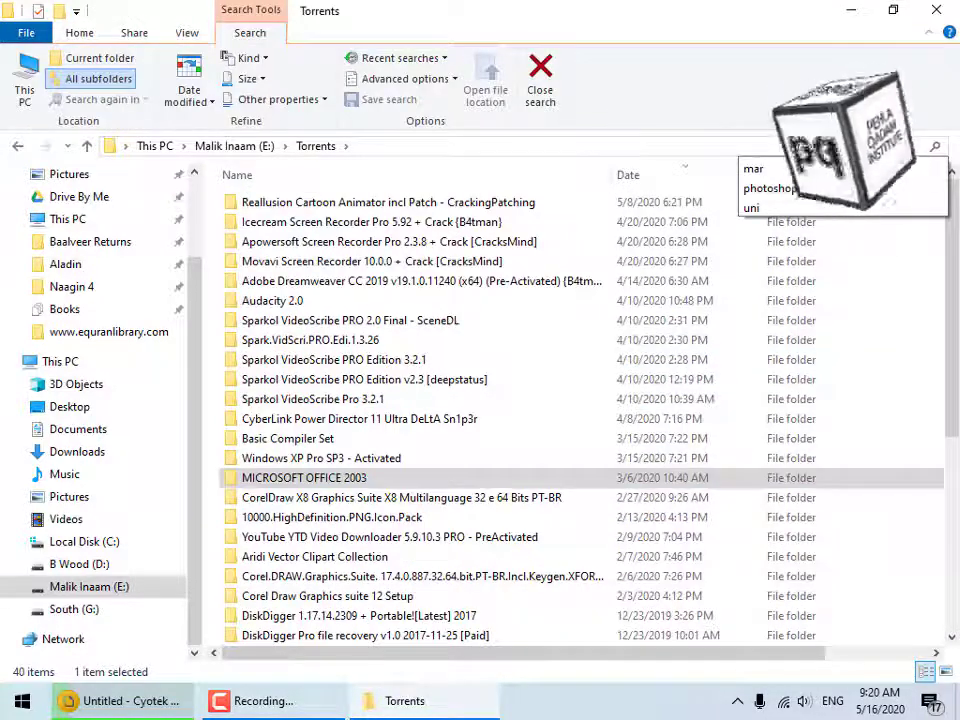
Search Torrents for 'office' and open the MICROSOFT OFFICE 2003 folder from the results.
text(office)
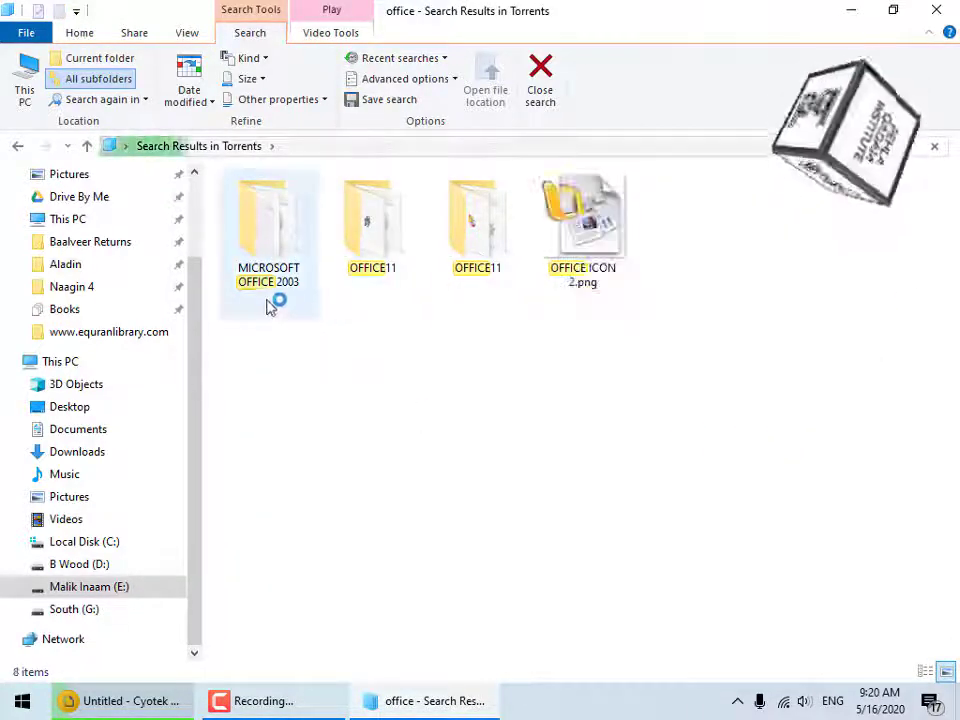
double_click(285, 252)
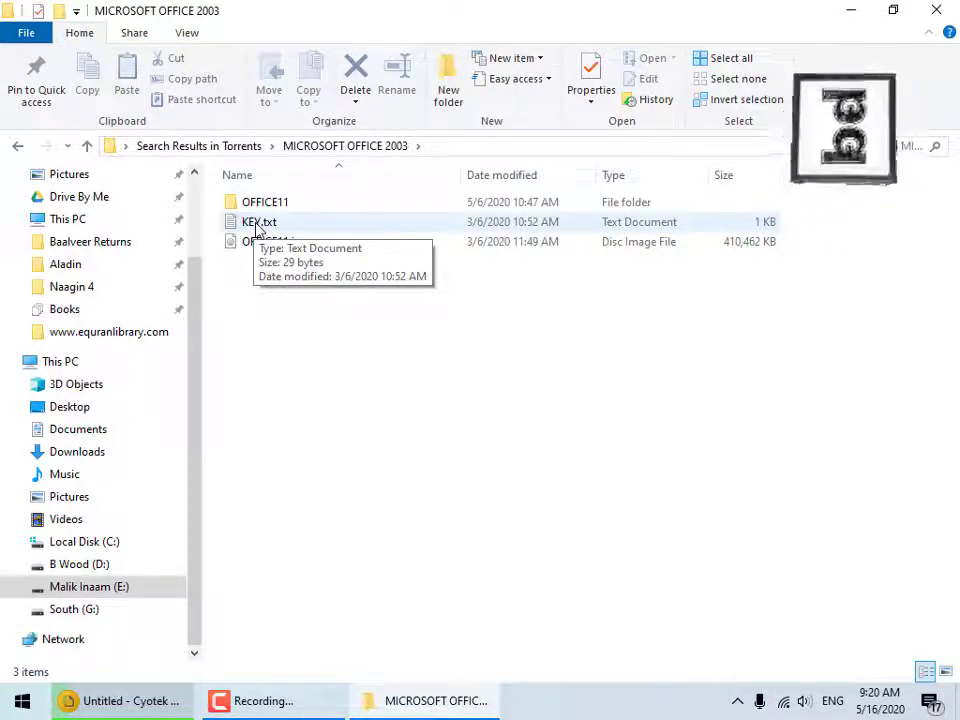
Open KEY.txt in Notepad to view the product key, then minimize it.
double_click(257, 224)
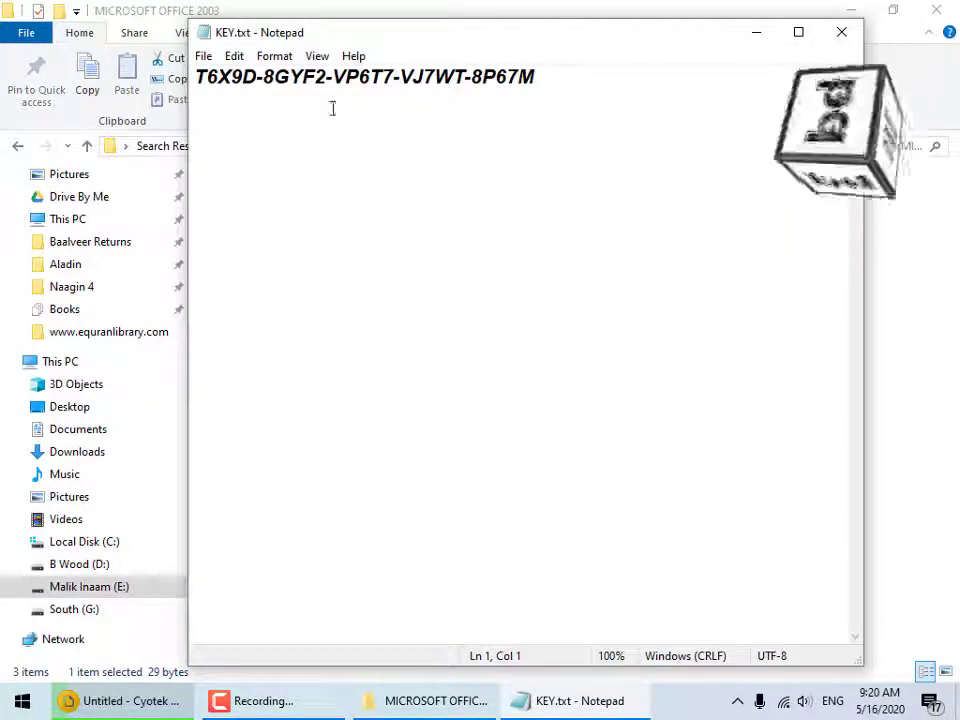
drag(575, 45, 650, 110)
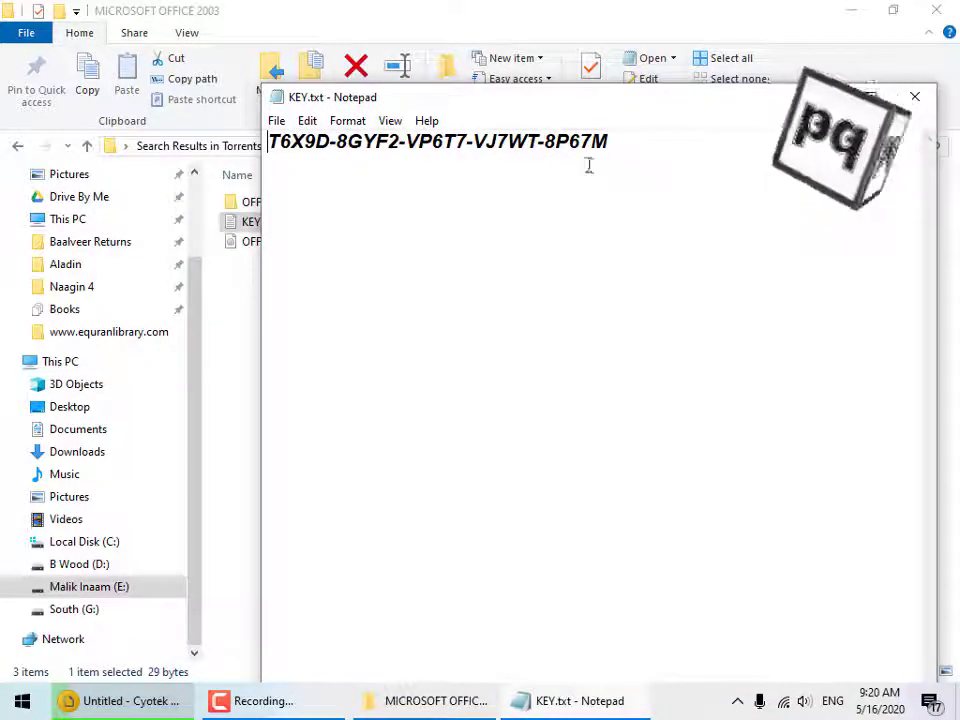
click(830, 97)
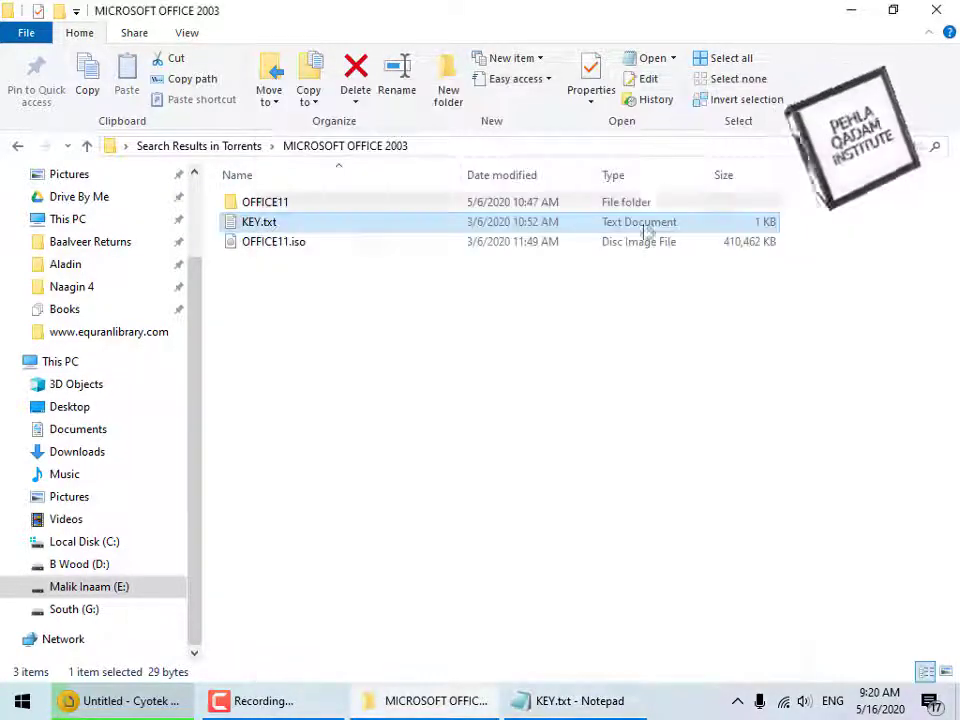
Open the OFFICE11 folder, switch to Large icons, and run SETUP.EXE.
double_click(302, 205)
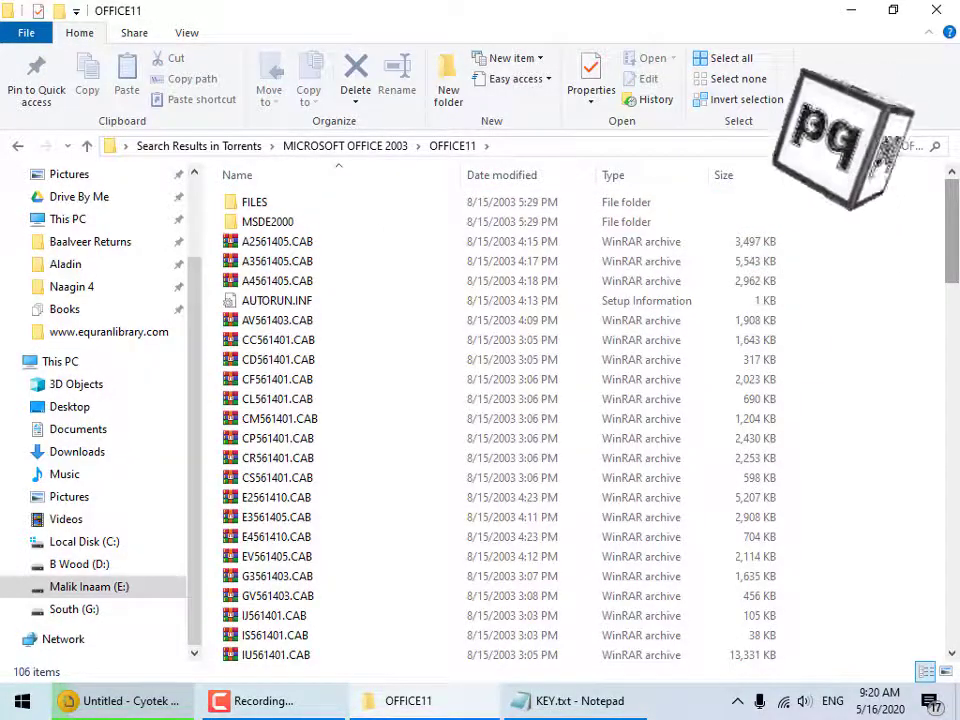
scroll(758, 196, down, 11)
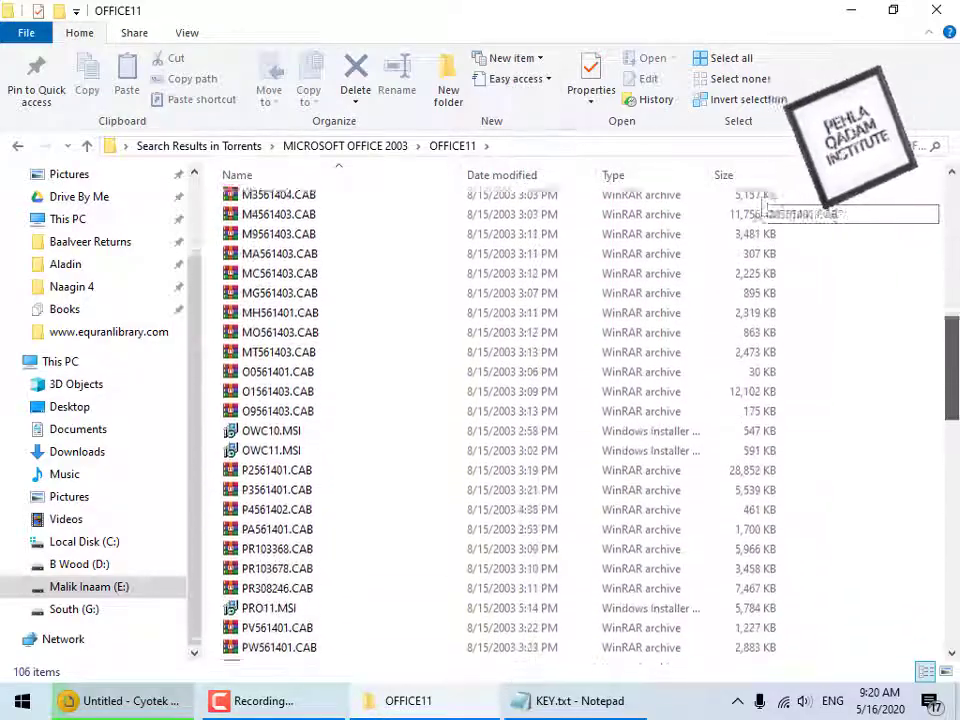
scroll(762, 206, down, 6)
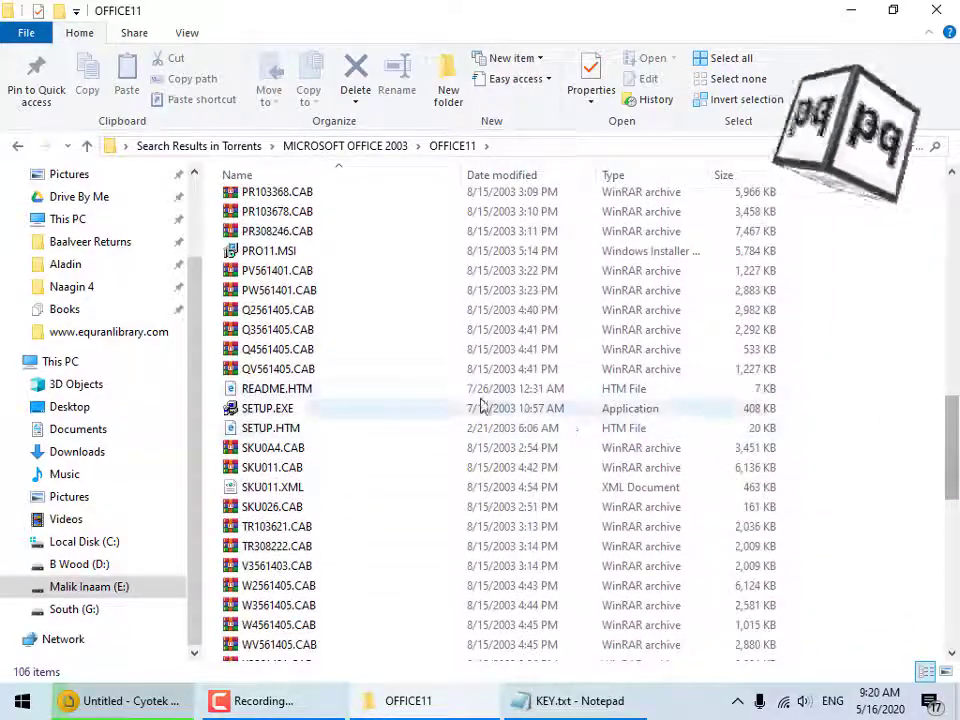
click(295, 410)
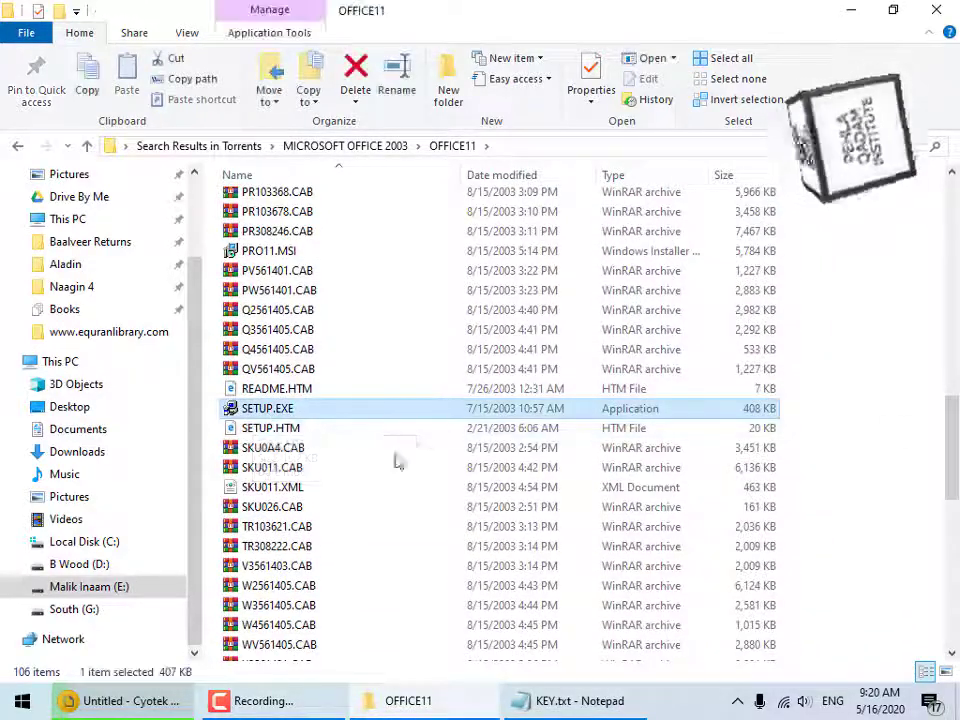
click(946, 671)
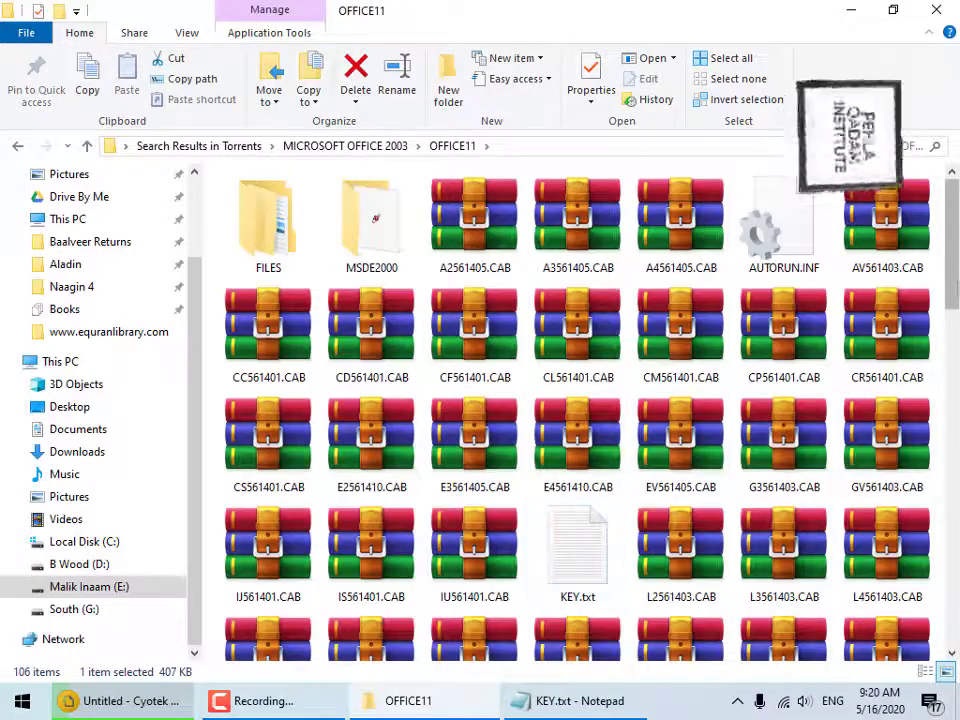
scroll(697, 393, down, 8)
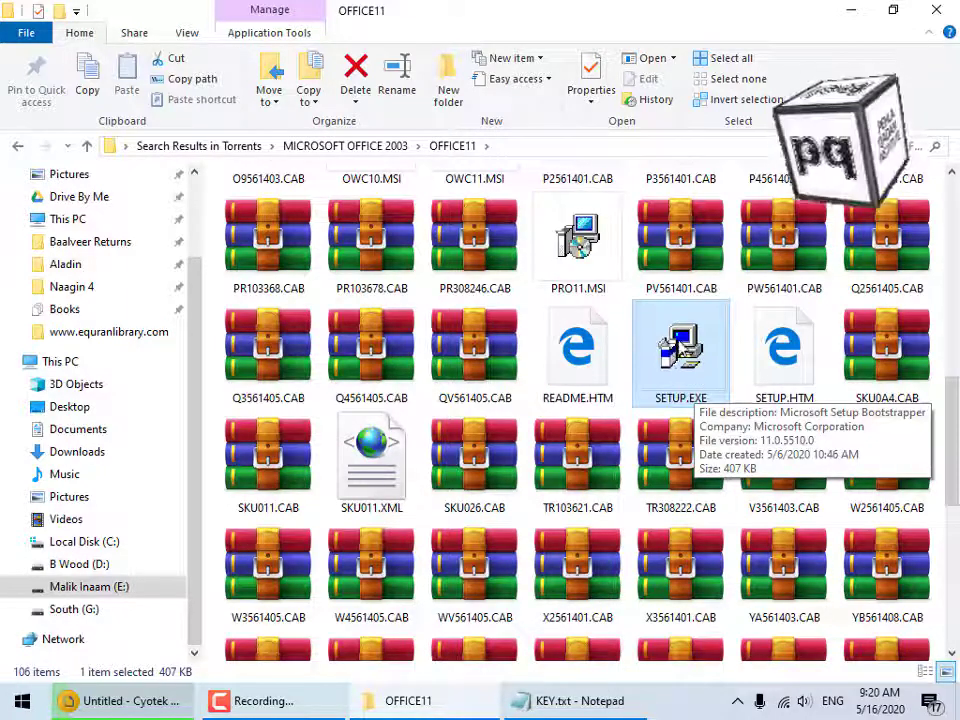
right_click(683, 345)
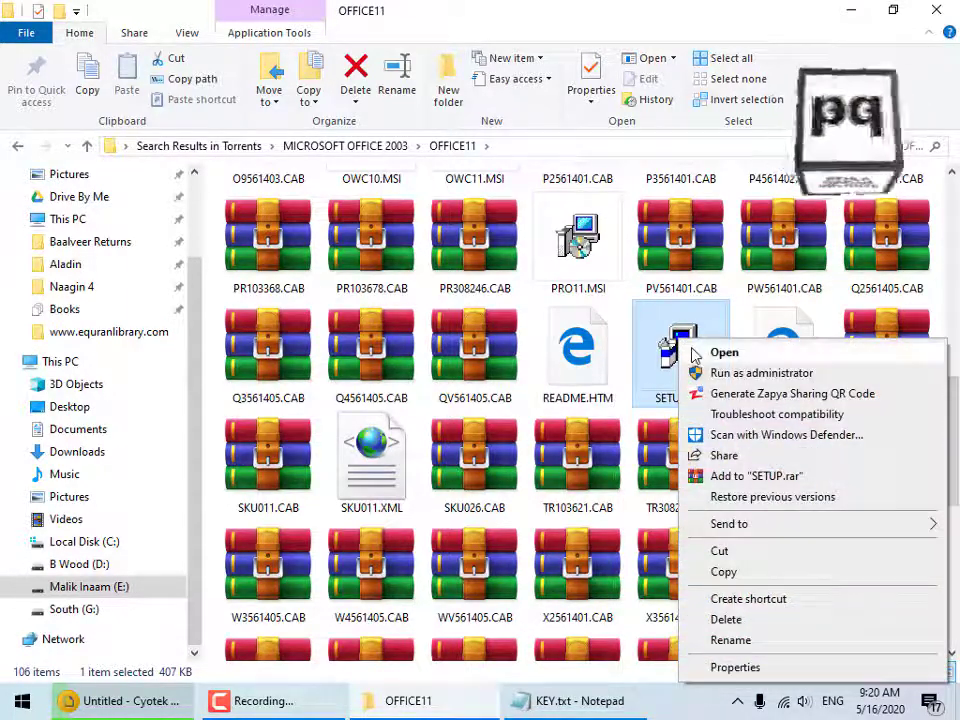
click(700, 353)
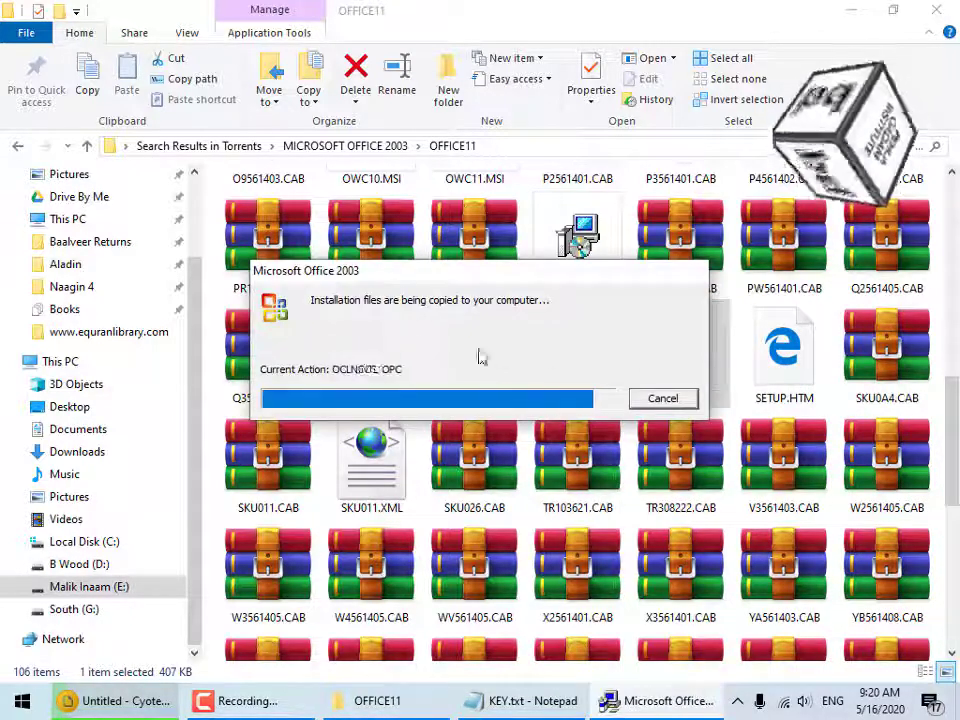
Close File Explorer and reposition the setup window until the Product Key page appears.
click(938, 14)
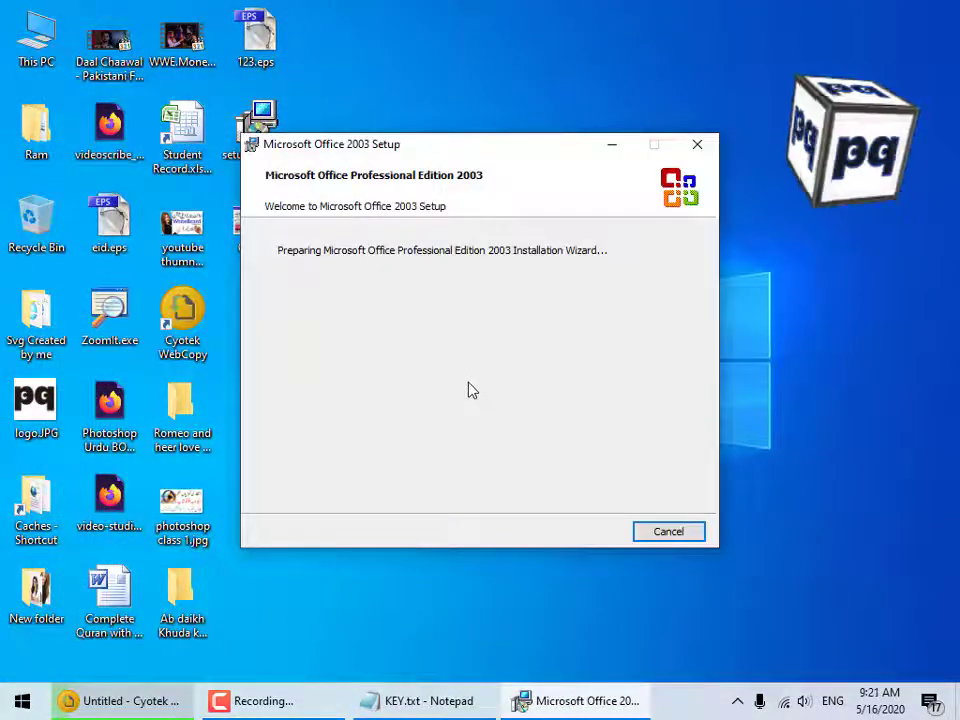
drag(525, 145, 574, 154)
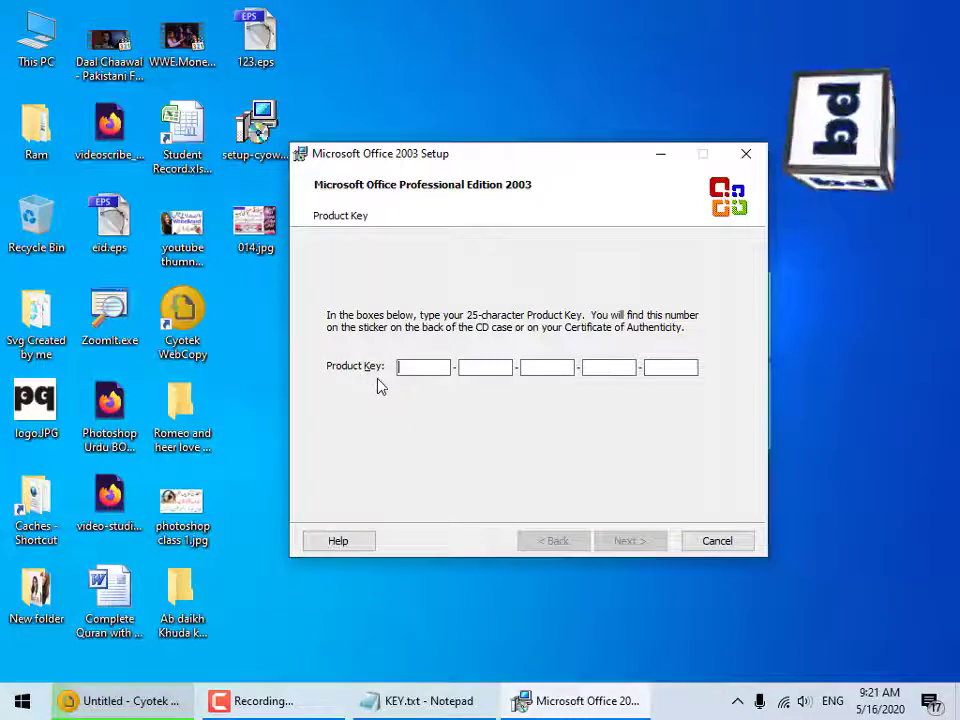
Arrange KEY.txt beside Setup and paste the first key group into the first box.
click(447, 703)
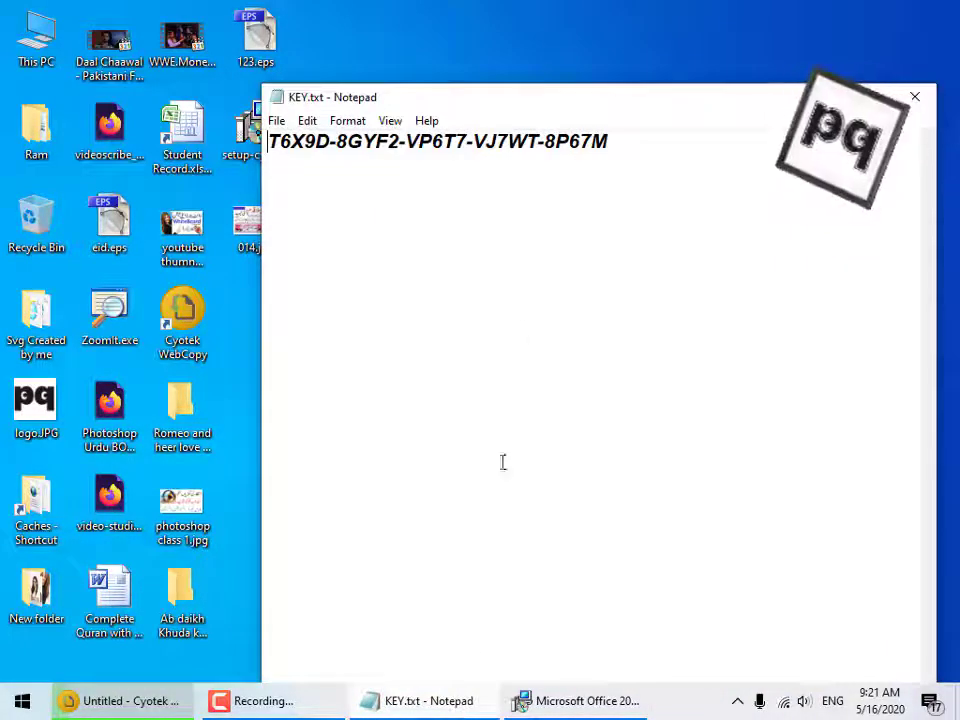
drag(651, 88, 593, 420)
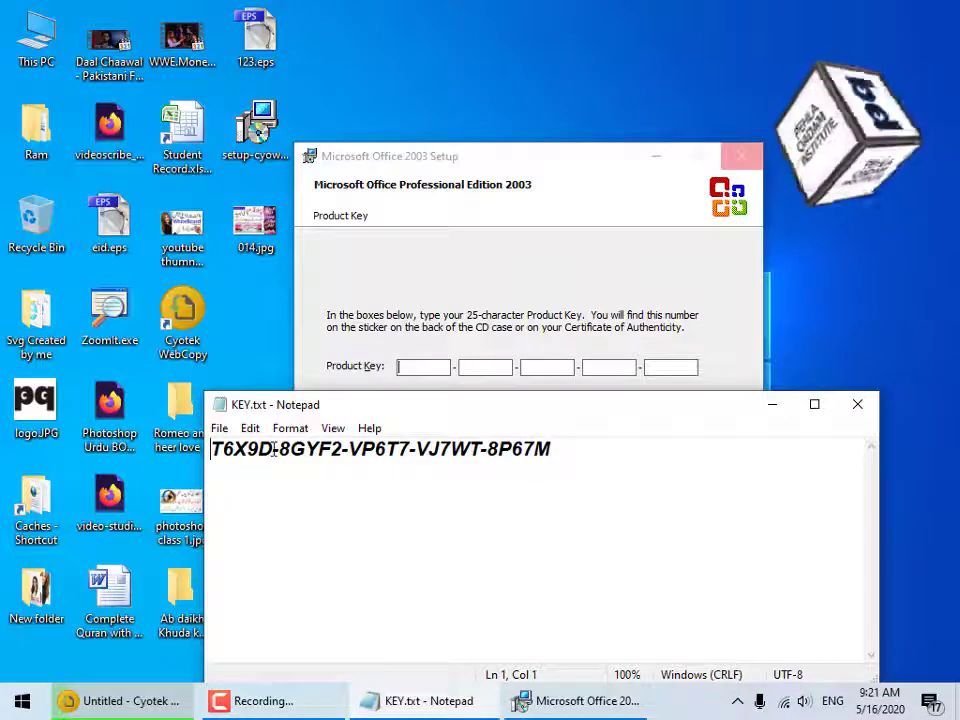
drag(260, 450, 220, 450)
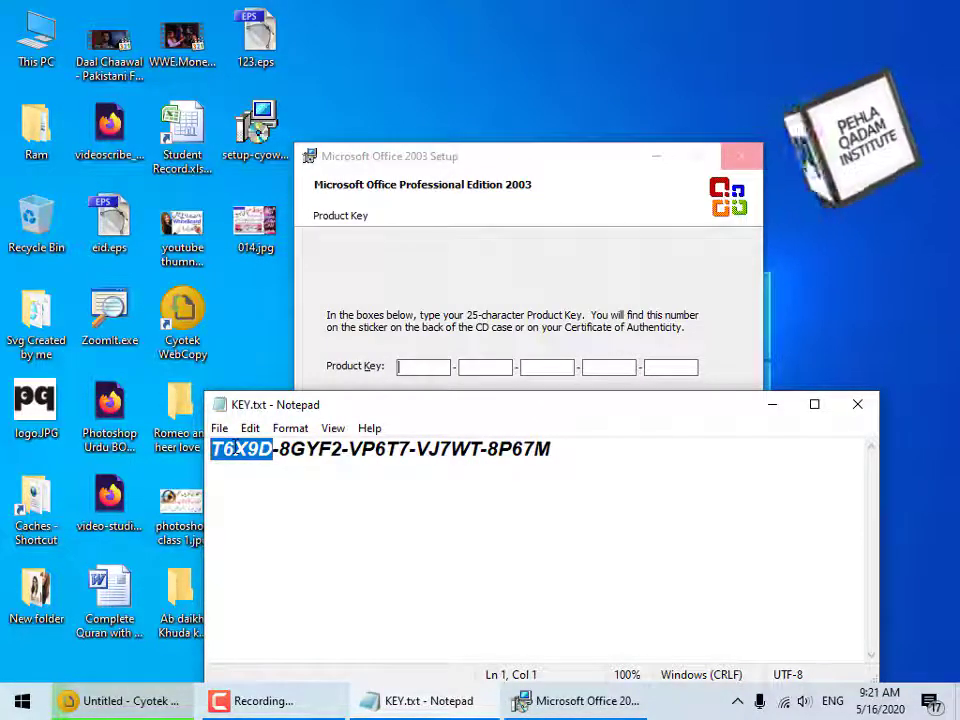
right_click(230, 449)
click(280, 220)
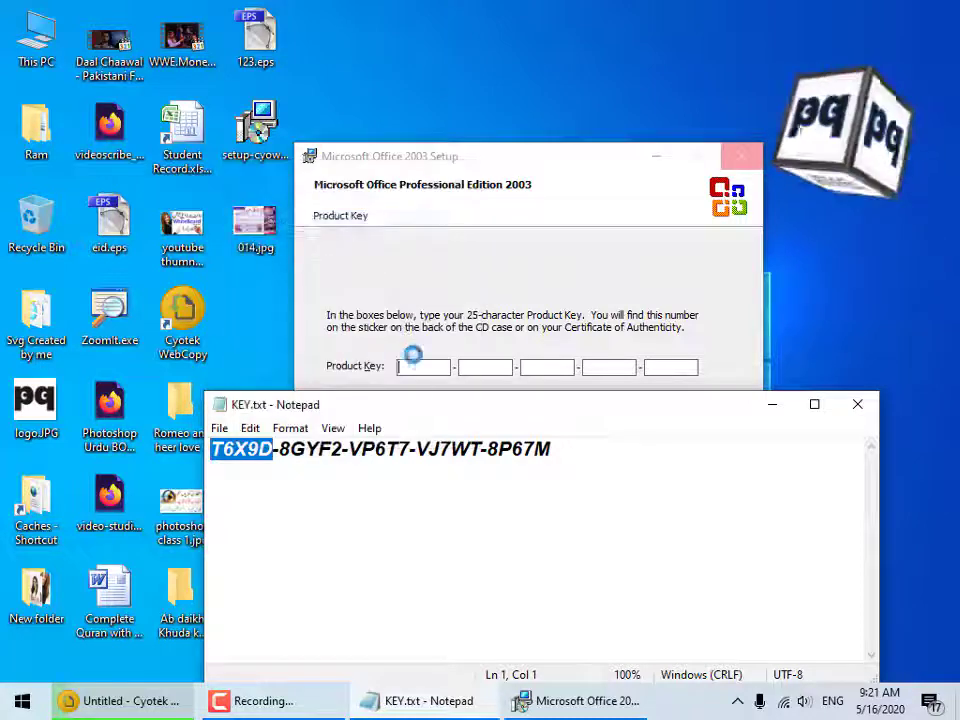
click(422, 366)
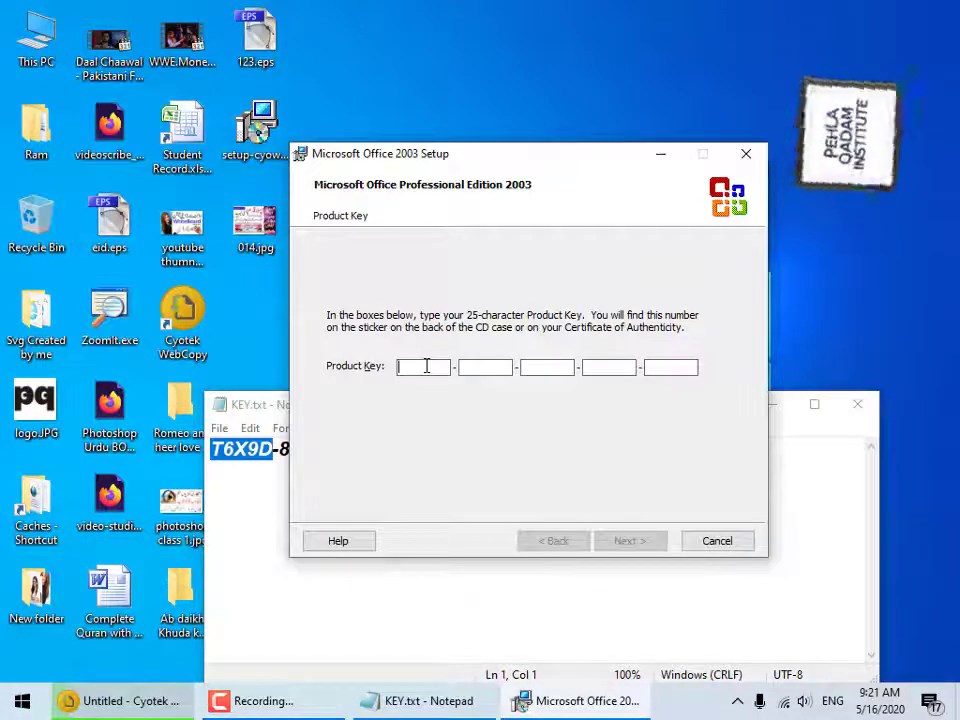
right_click(426, 366)
click(465, 449)
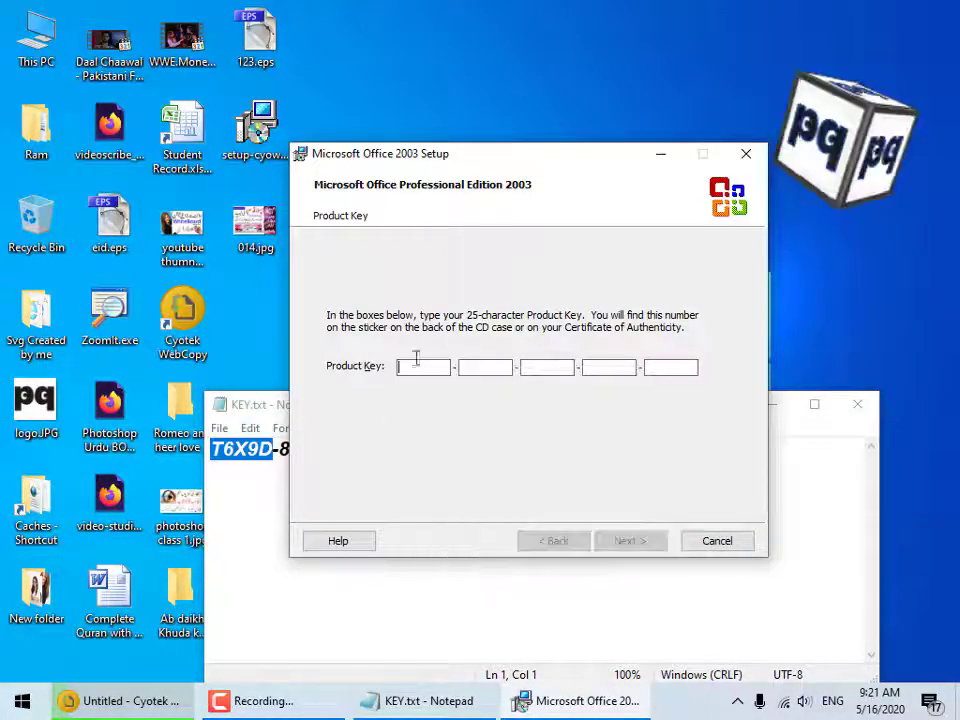
right_click(446, 367)
click(469, 446)
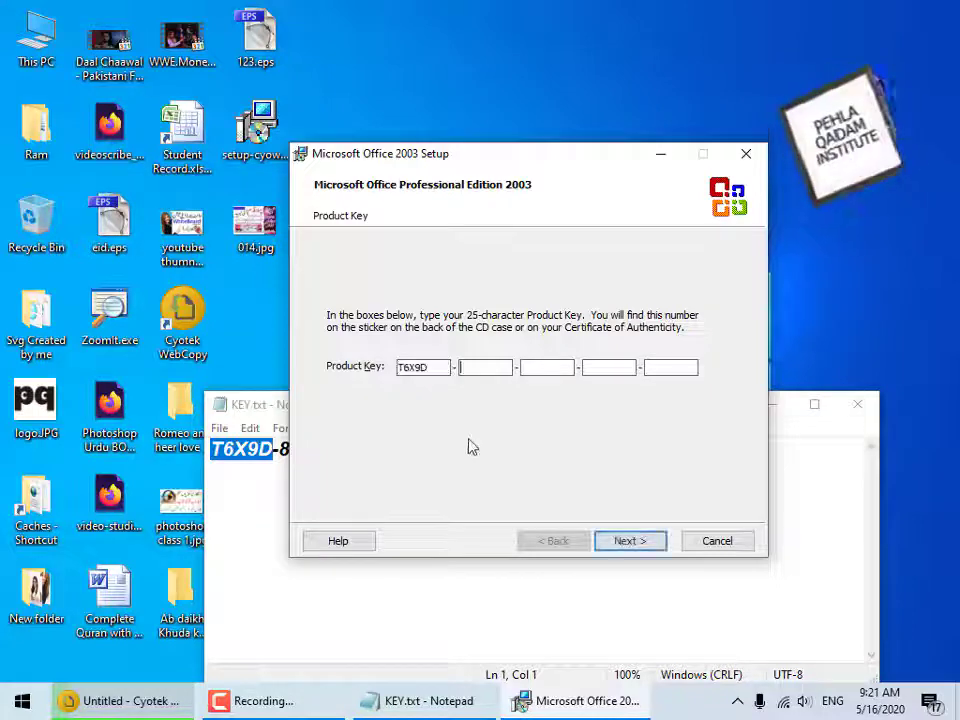
Copy the second key group from KEY.txt into the second Product Key box.
click(266, 397)
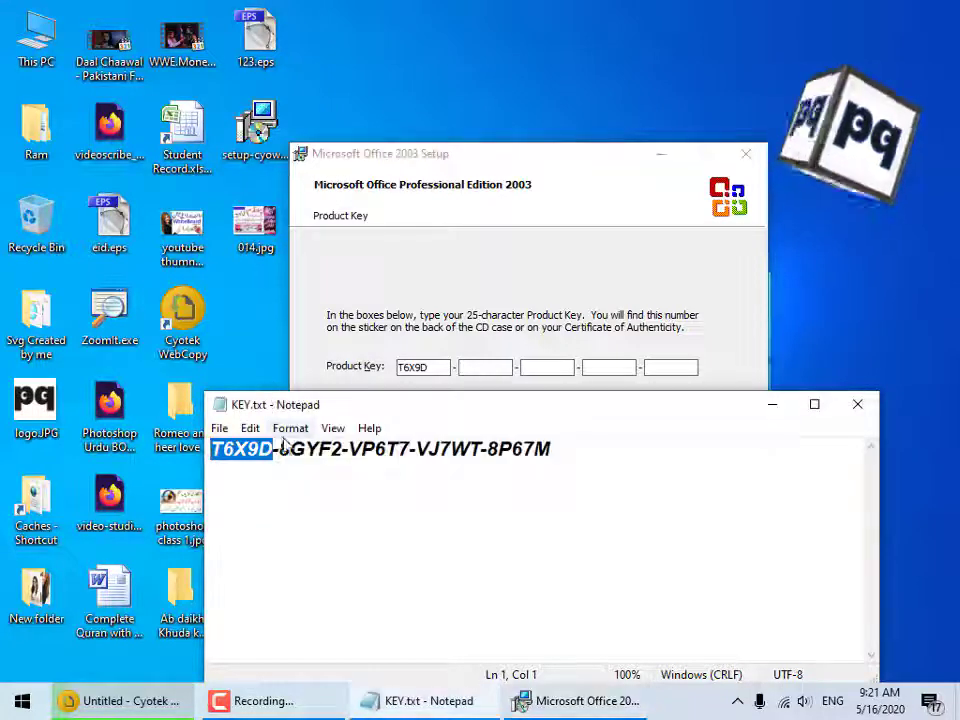
drag(279, 449, 343, 452)
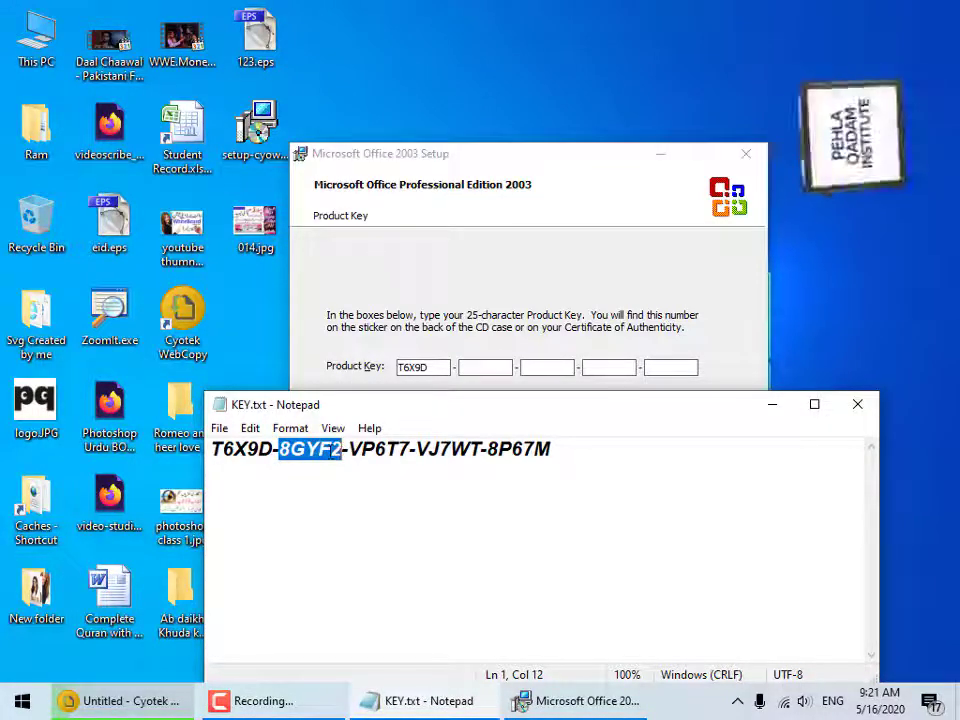
right_click(300, 449)
click(378, 228)
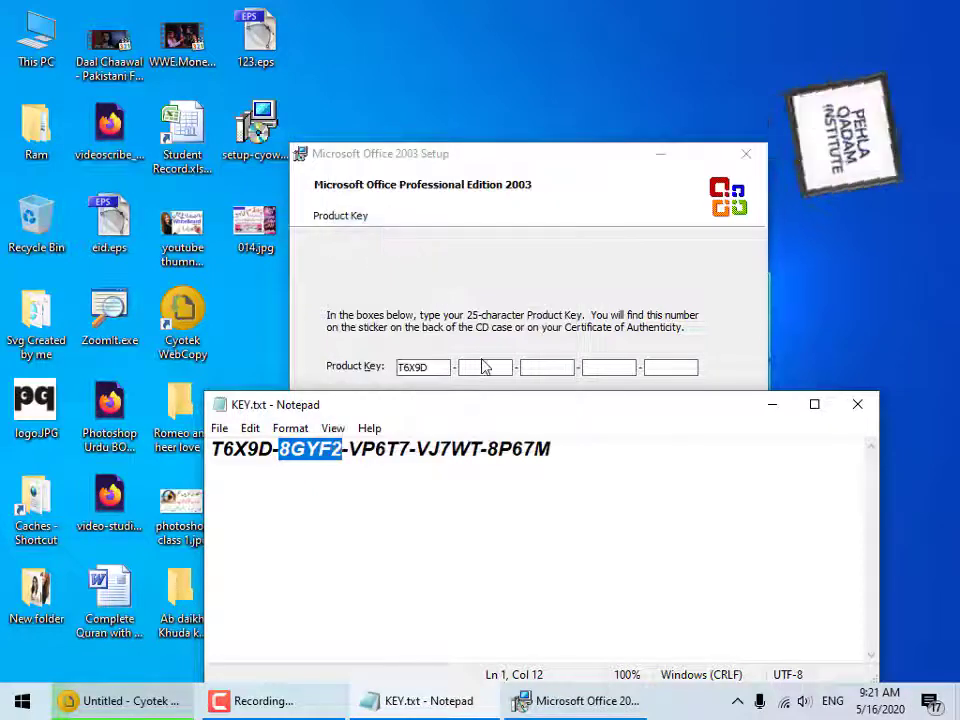
right_click(487, 366)
click(533, 444)
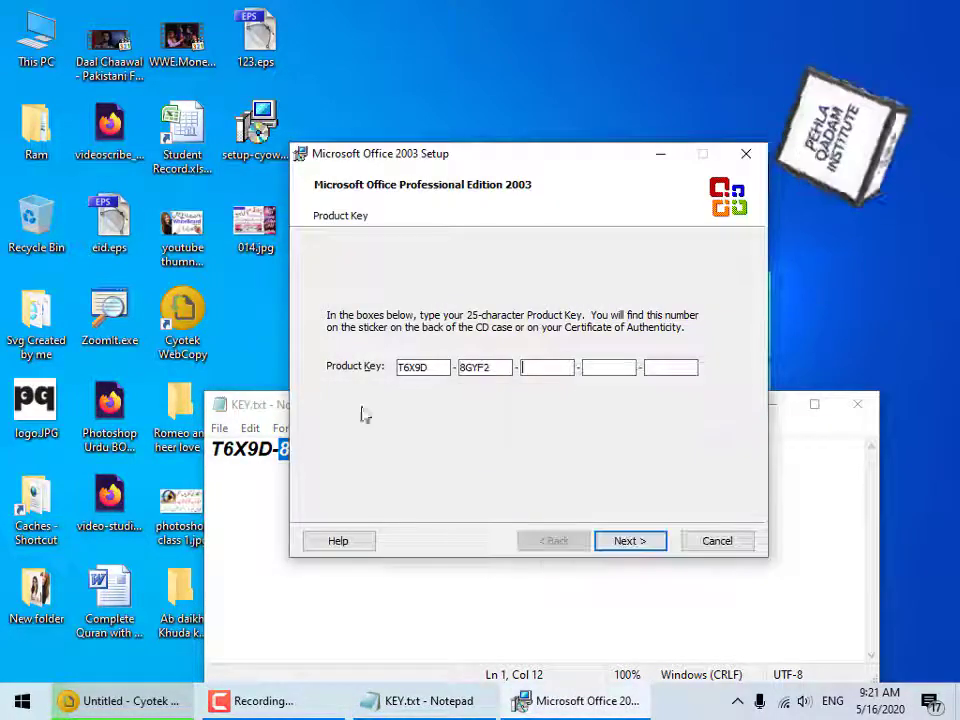
Transfer the third and fourth key groups from KEY.txt into their boxes.
click(285, 478)
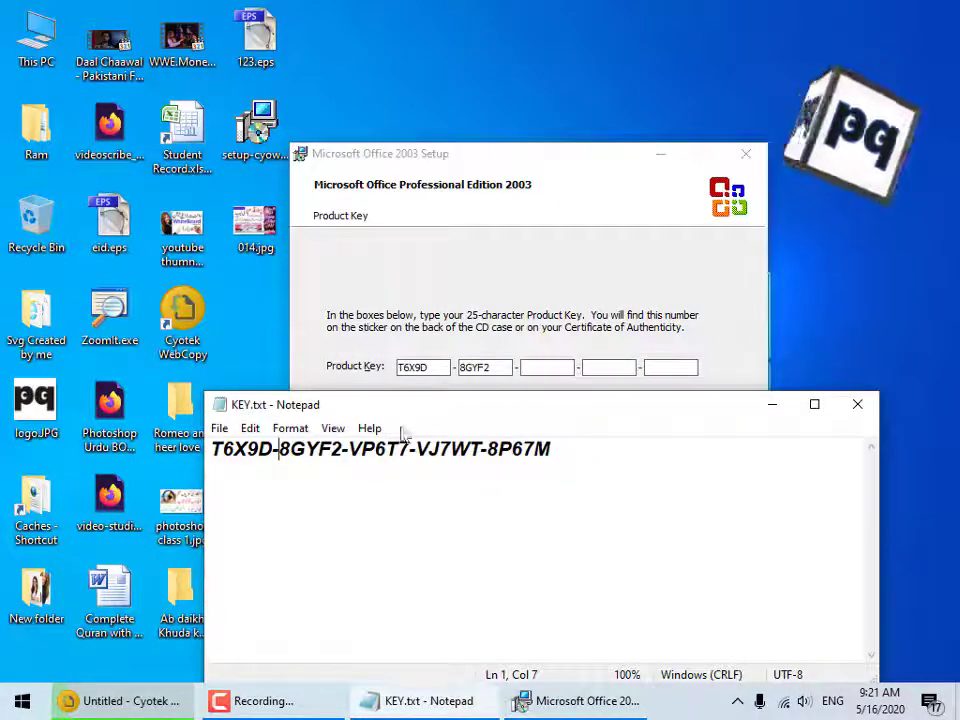
drag(374, 450, 407, 450)
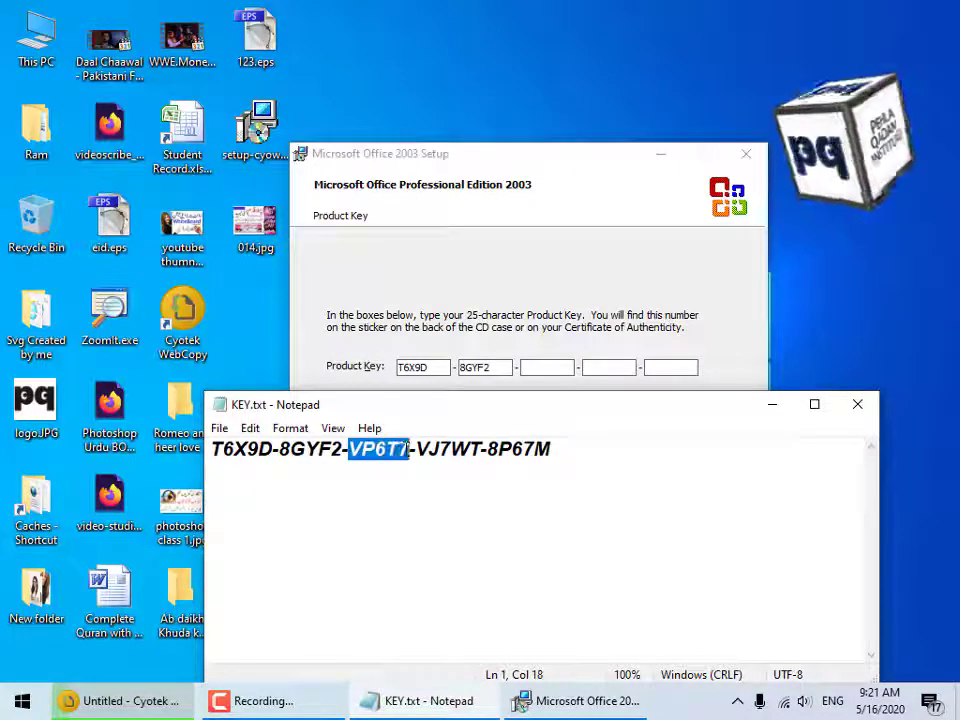
click(543, 369)
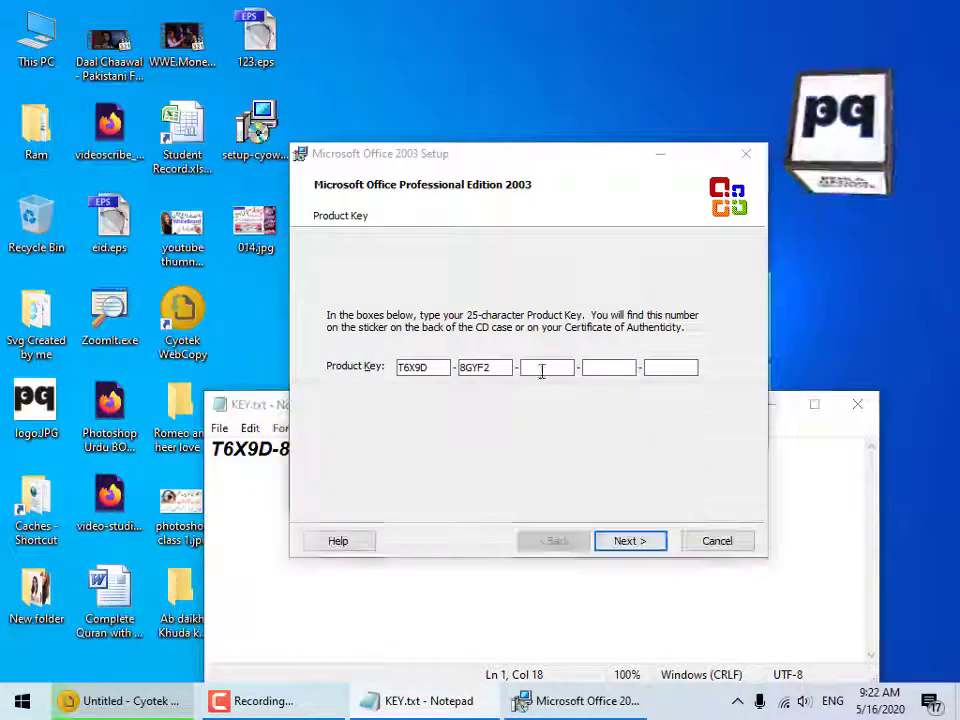
click(474, 568)
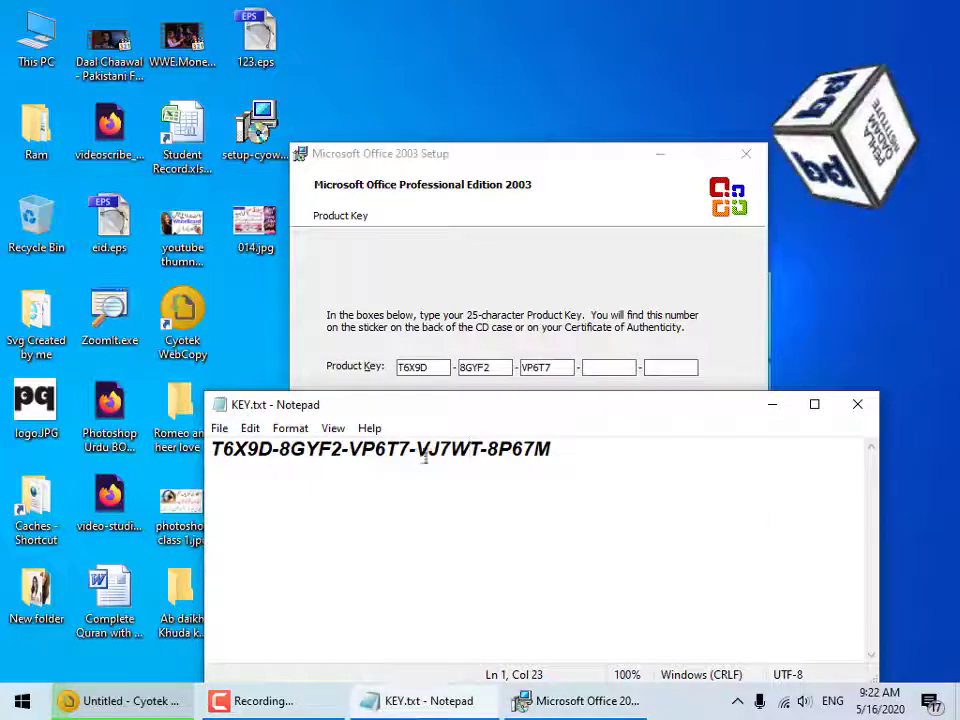
drag(418, 449, 483, 449)
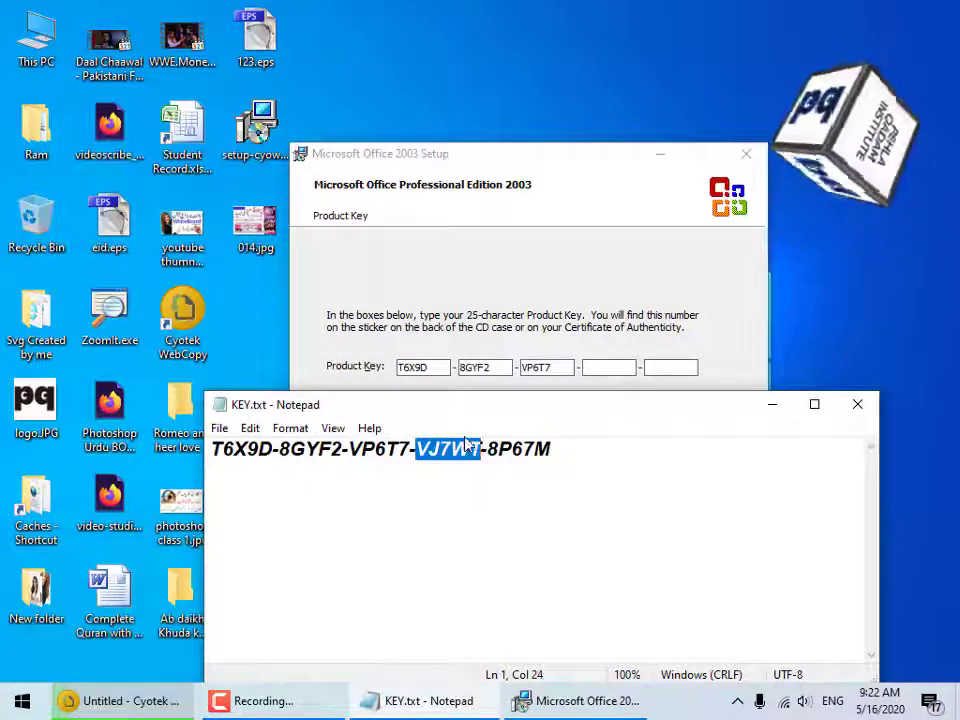
click(607, 367)
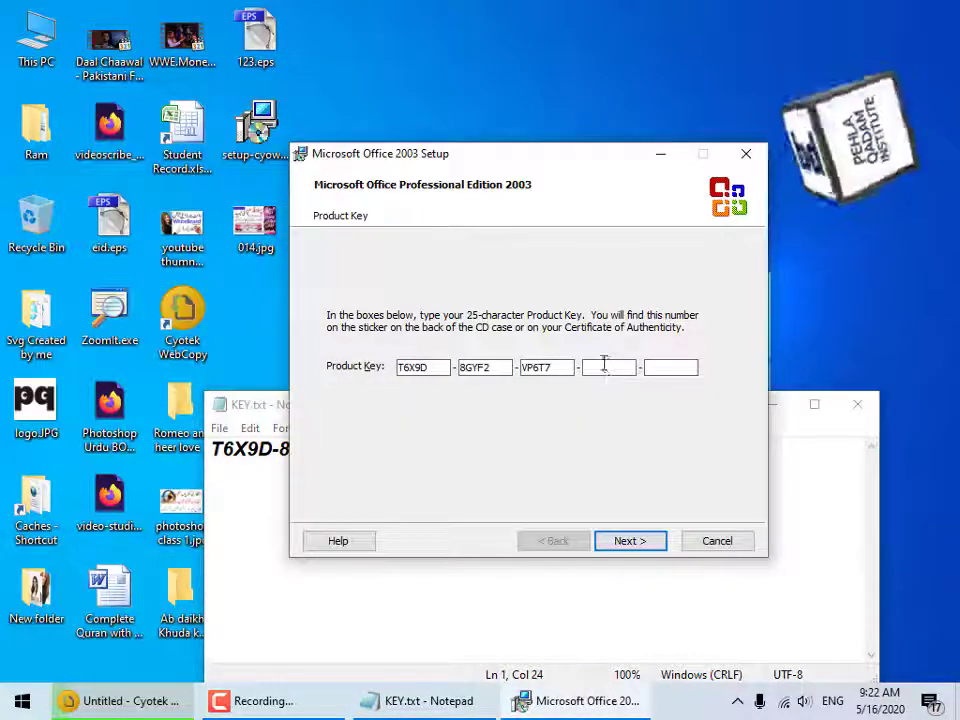
Paste the last key group into the fifth box with Ctrl+V and close KEY.txt.
click(495, 465)
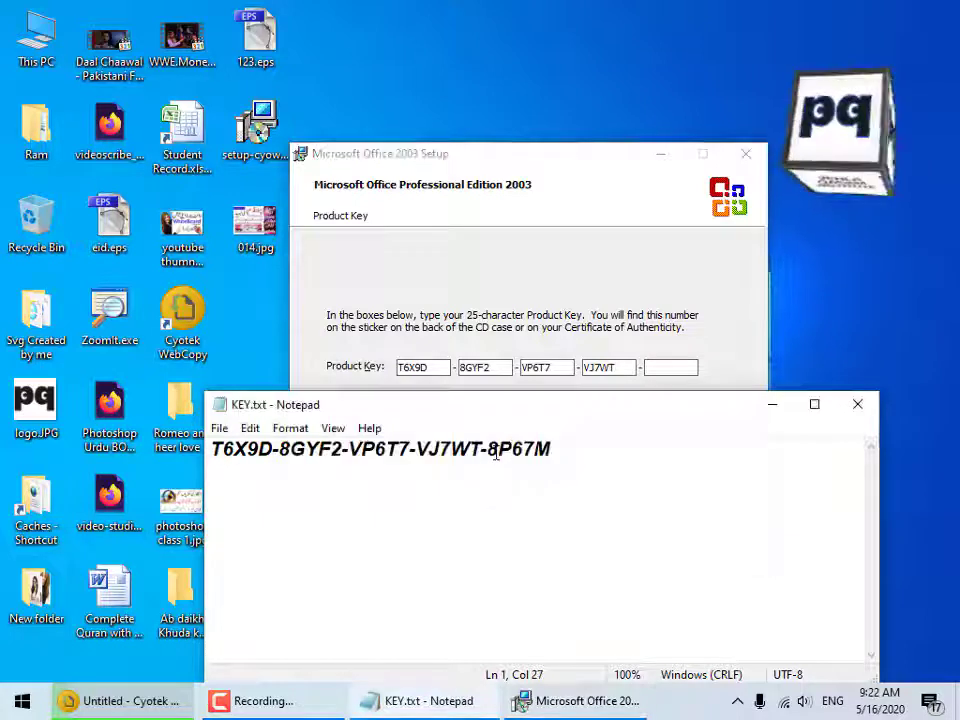
click(500, 450)
drag(488, 449, 553, 451)
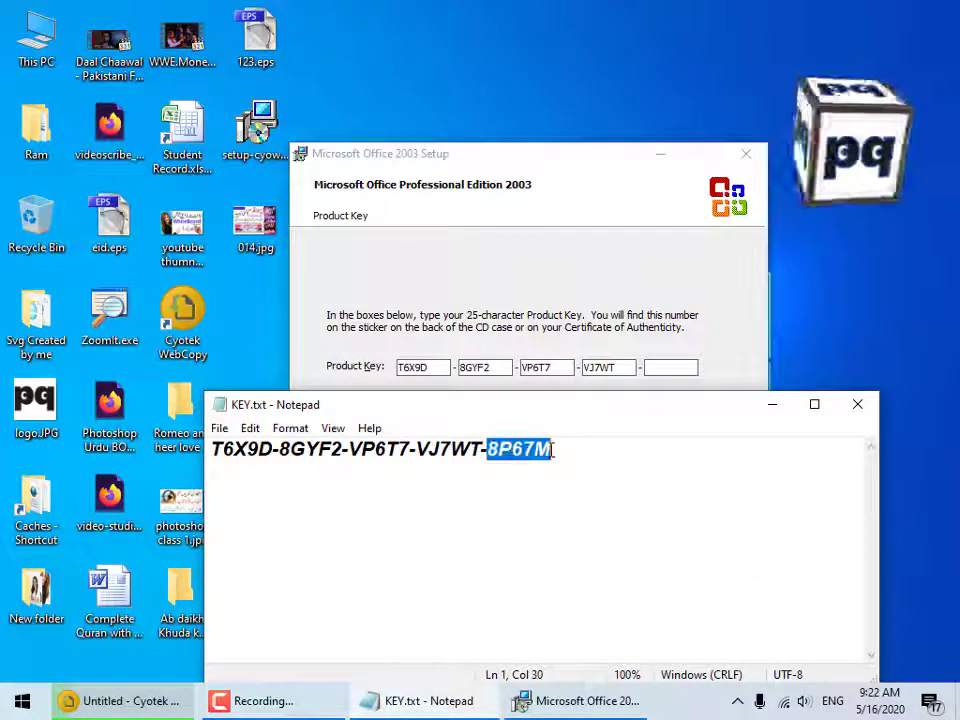
click(671, 368)
key(ctrl+v)
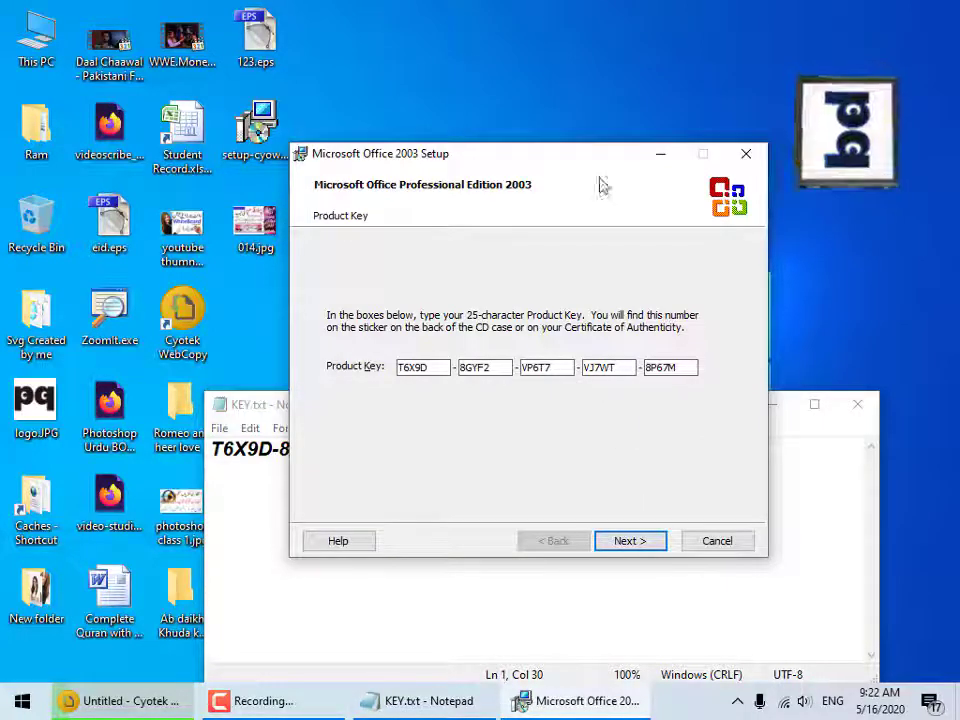
drag(598, 156, 578, 124)
click(850, 406)
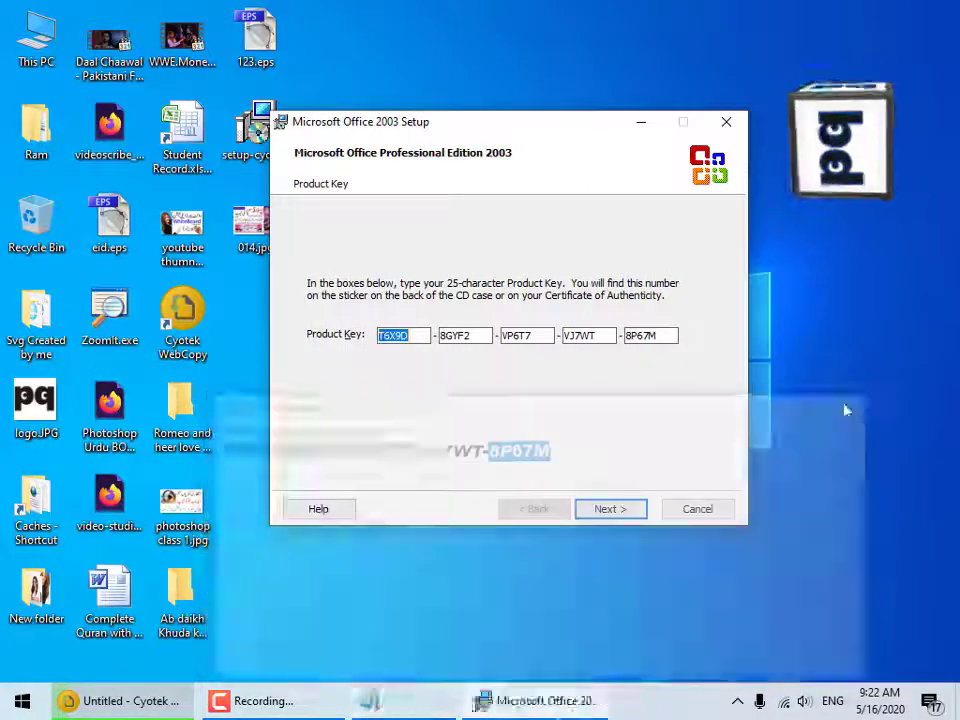
Accept the product key, enter the user's name and organization name, and continue.
click(614, 512)
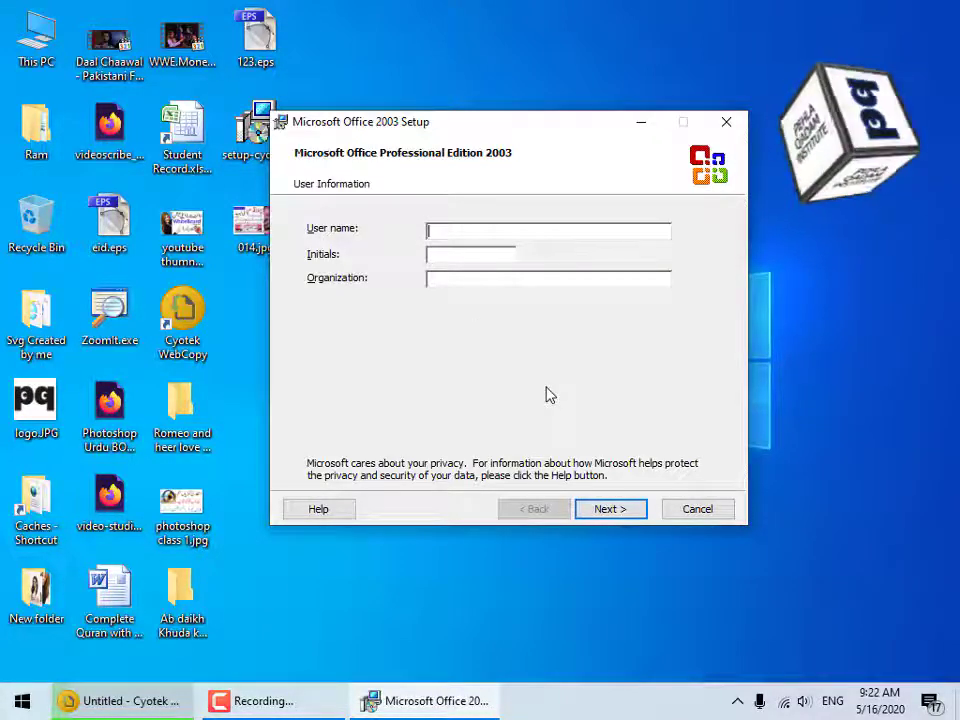
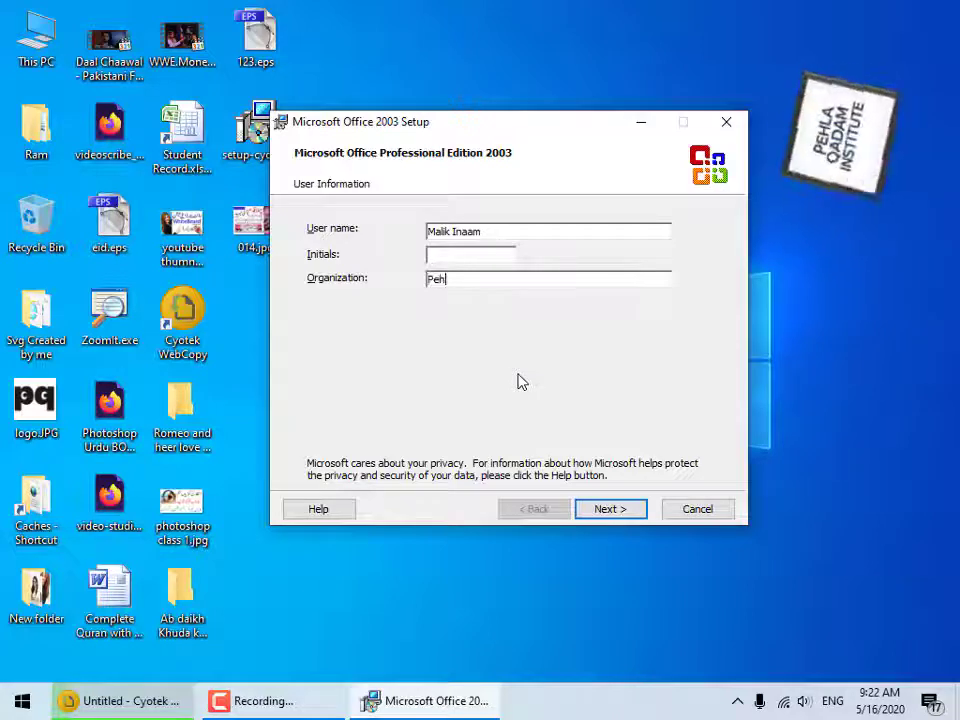
text(la Qadma)
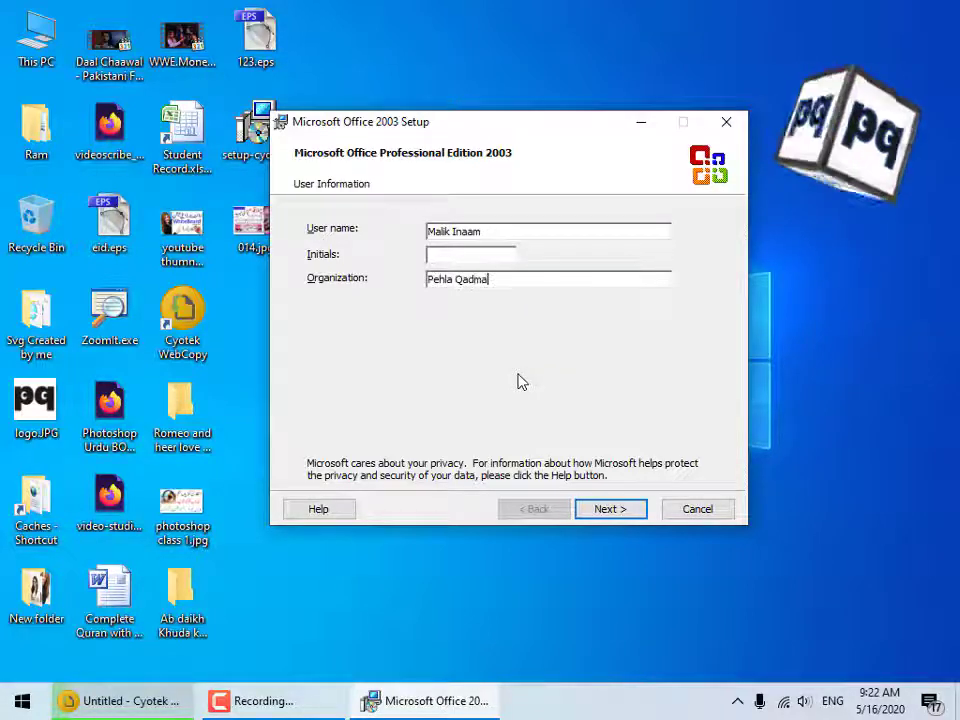
key(BackSpace)
key(BackSpace)
text(am In)
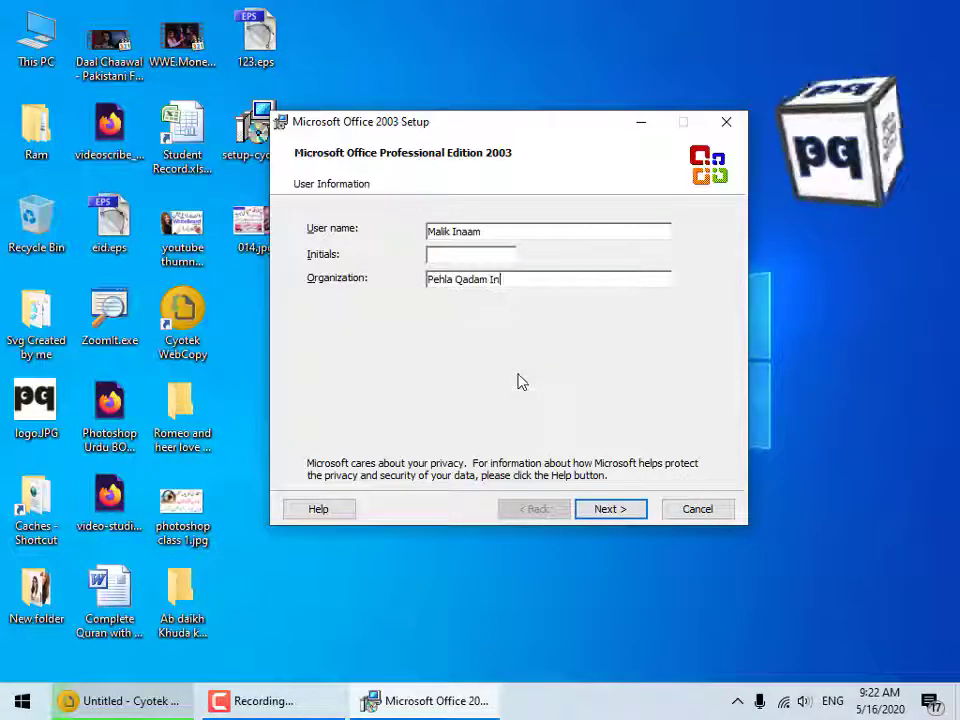
text(stit)
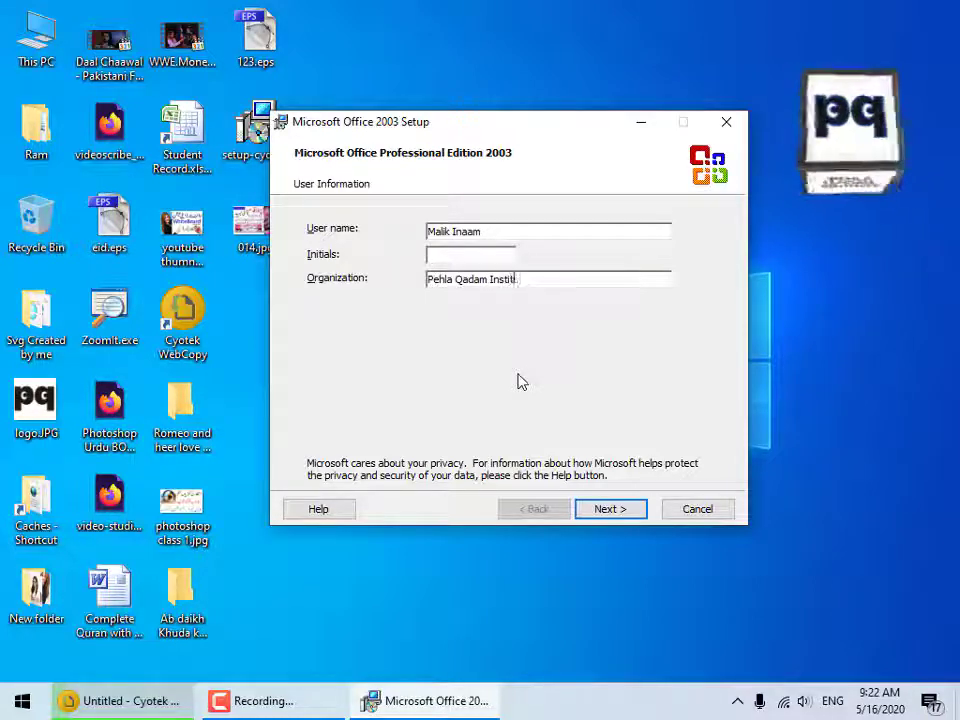
text(ute)
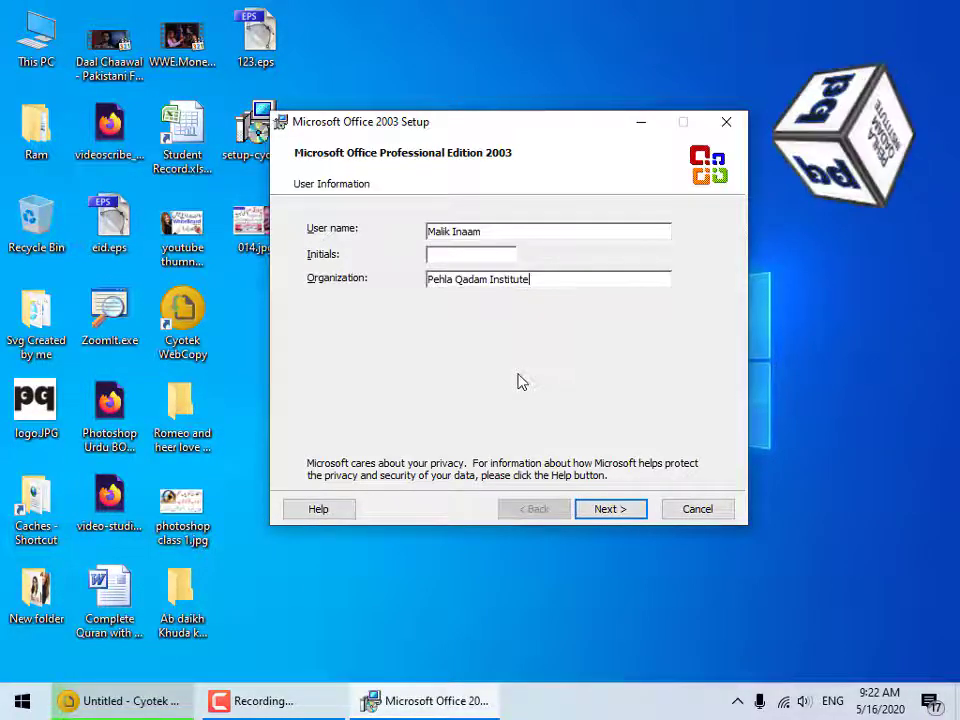
click(619, 516)
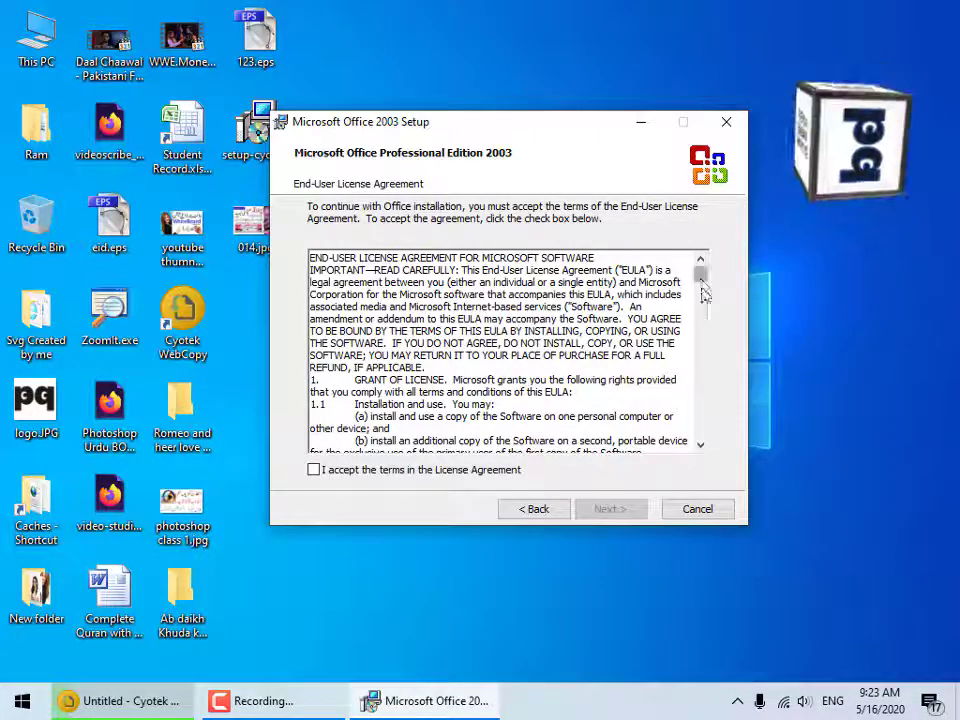
Scroll the licence text, tick 'I accept the terms in the License Agreement', and continue.
drag(702, 278, 704, 348)
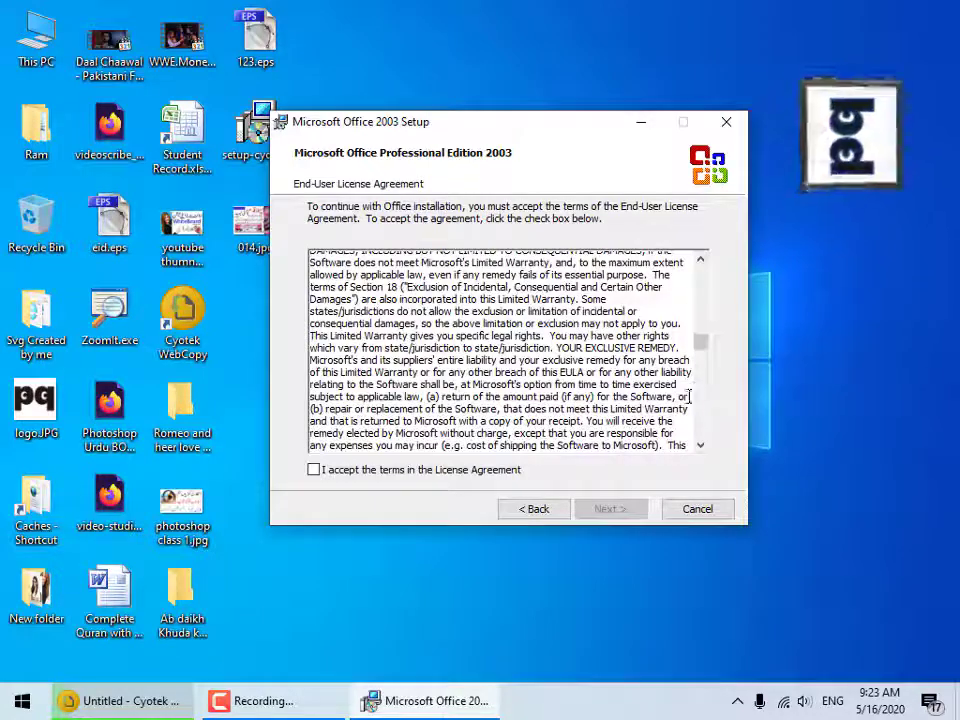
click(314, 469)
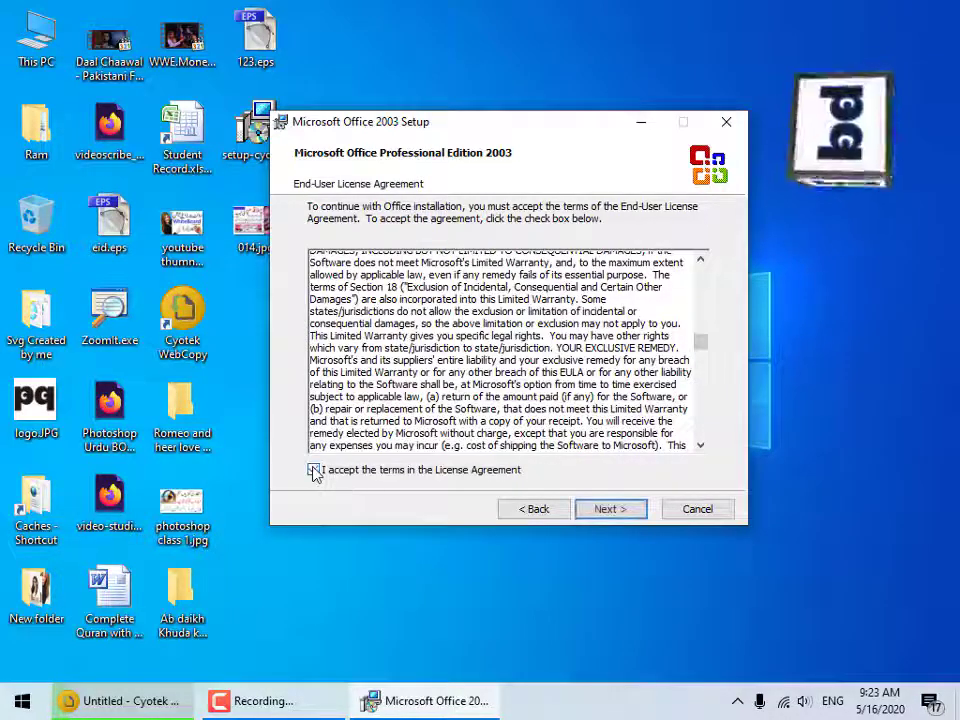
click(615, 511)
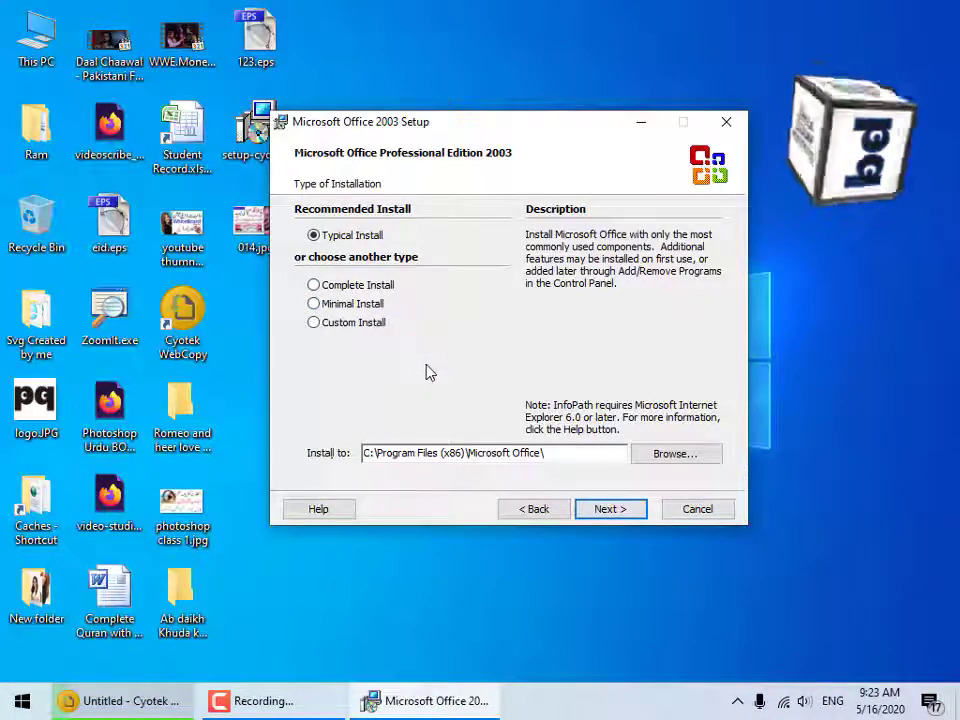
Choose Complete Install to C:\Program Files (x86)\Microsoft Office\ and proceed.
click(375, 288)
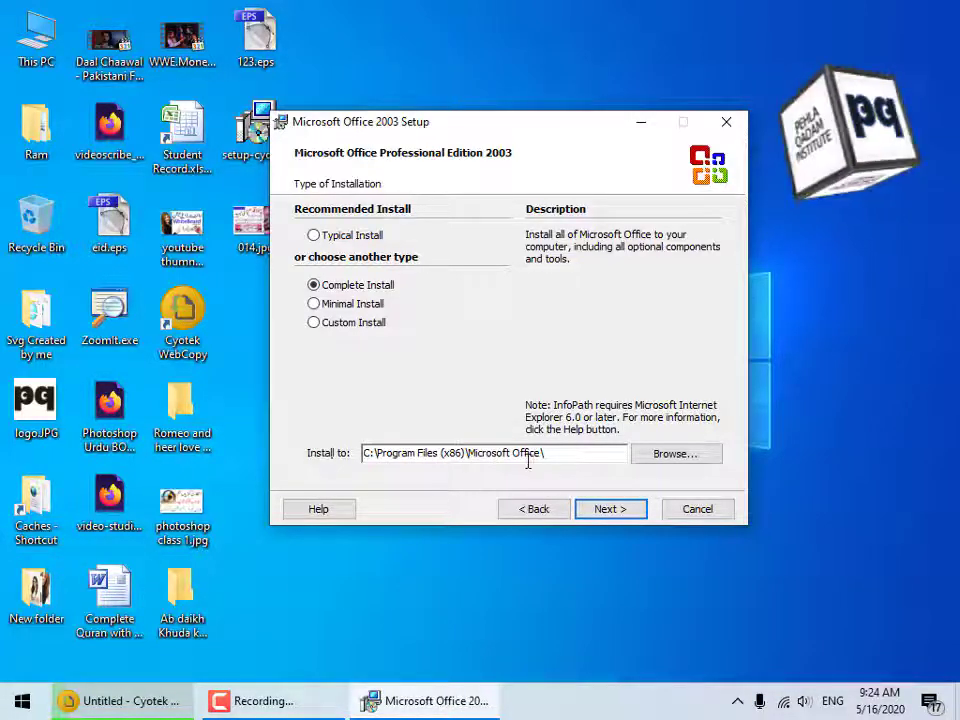
click(621, 516)
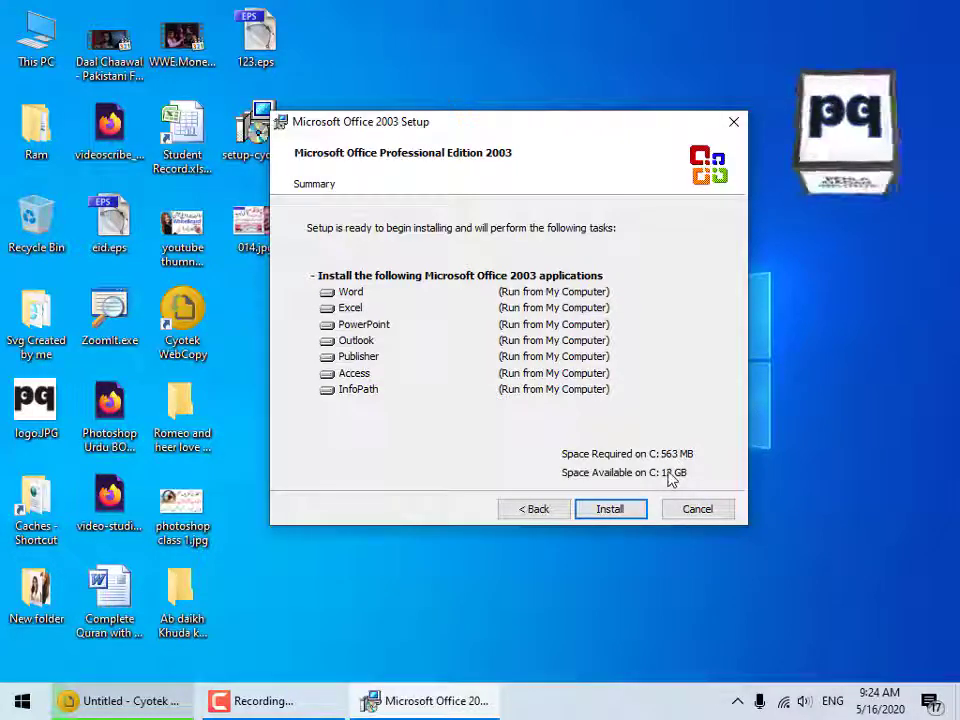
Start the Office 2003 installation from the Summary page and let it run until Setup Completed appears.
click(622, 512)
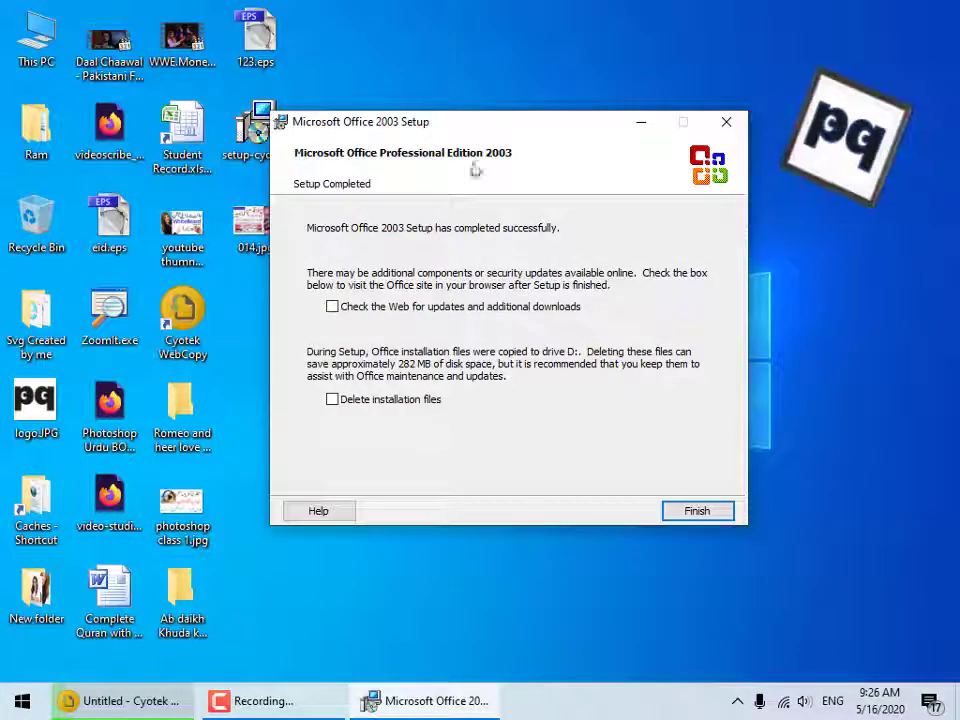
Finish the Office 2003 setup wizard and dismiss the Webpage Error dialog.
drag(493, 128, 529, 121)
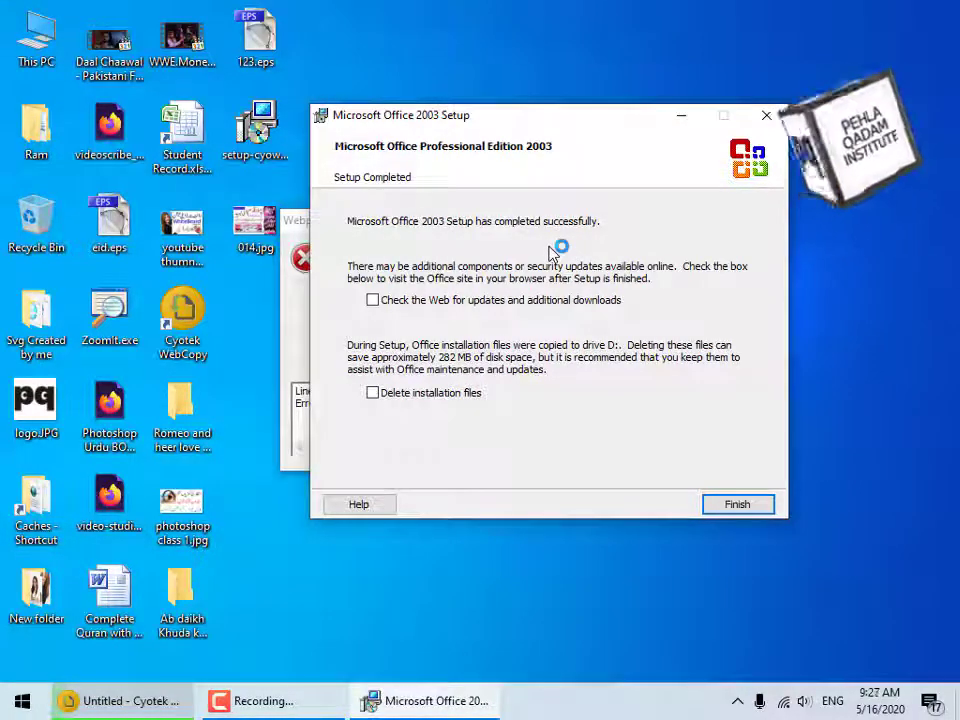
drag(549, 120, 504, 126)
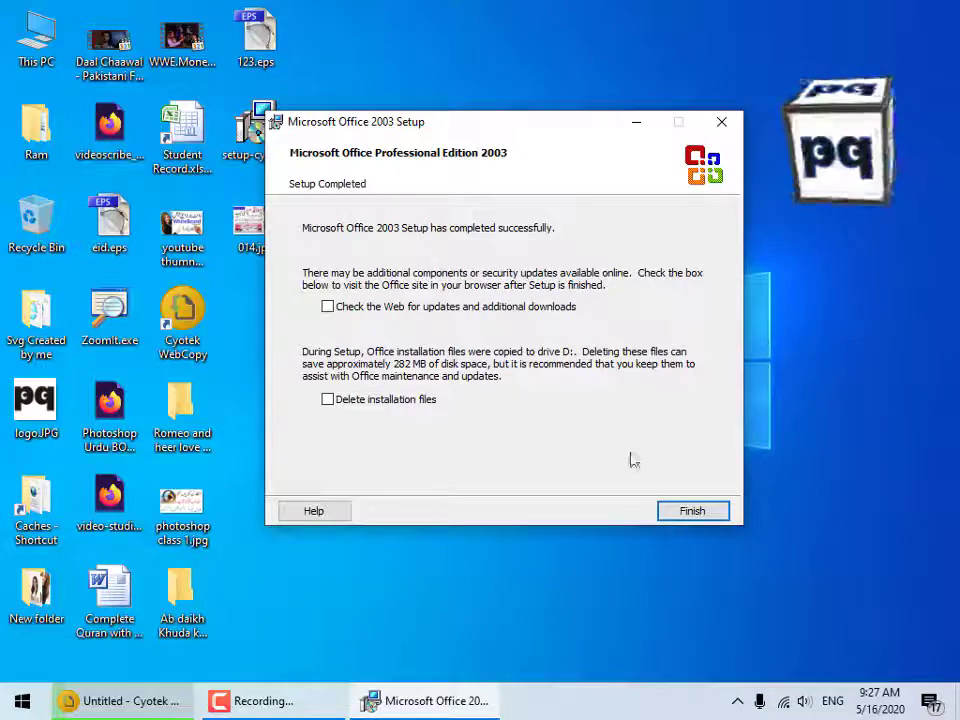
click(683, 513)
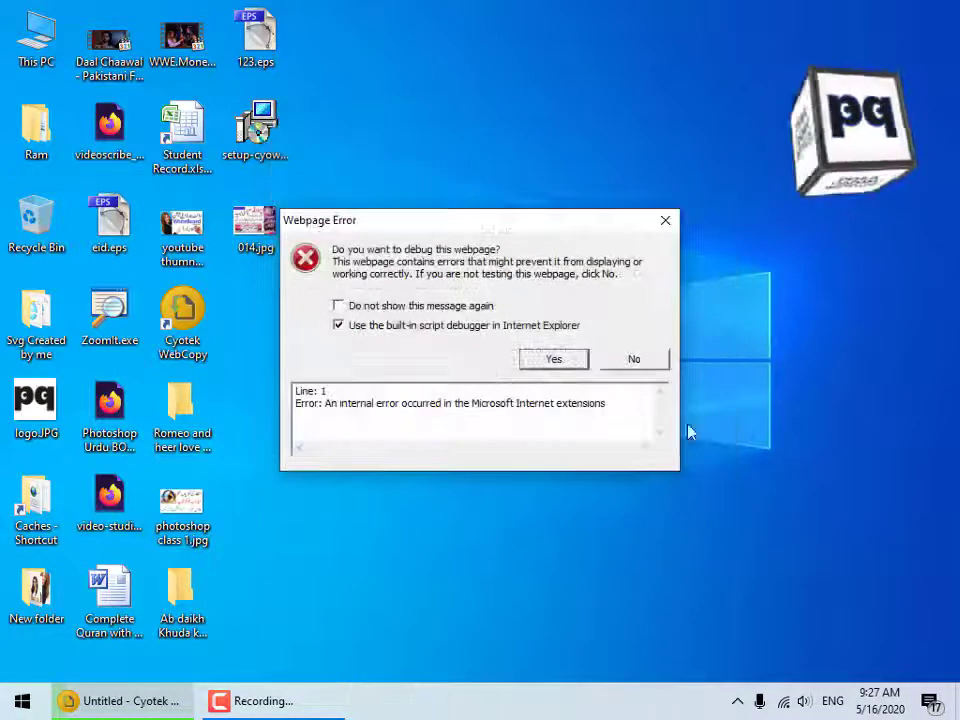
click(665, 221)
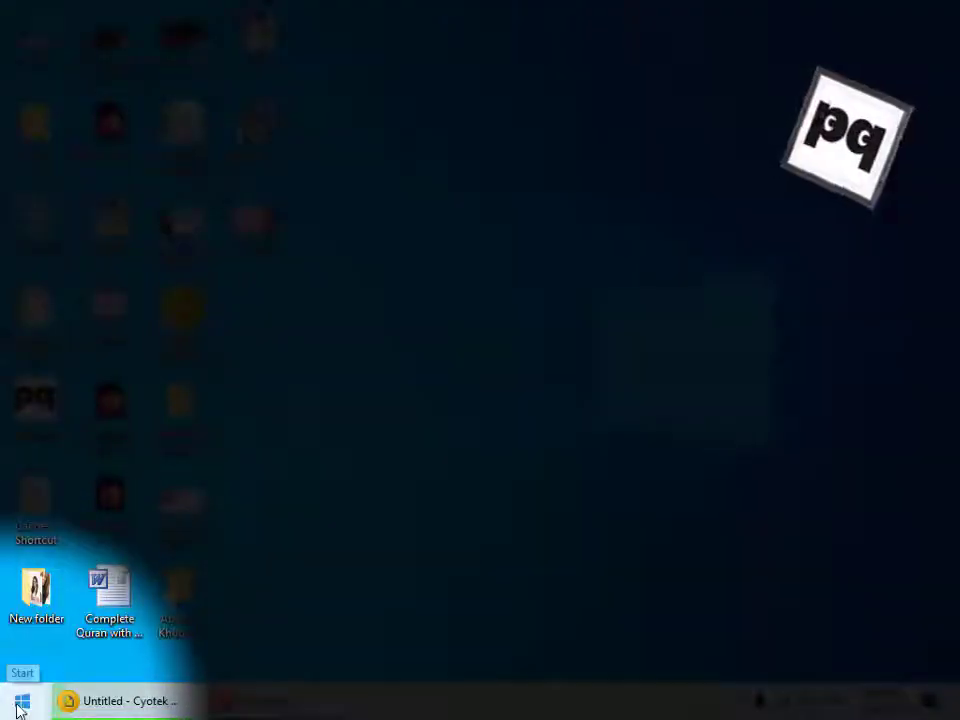
Launch Microsoft Office Word 2003 from the Start menu's Microsoft Office folder.
click(19, 703)
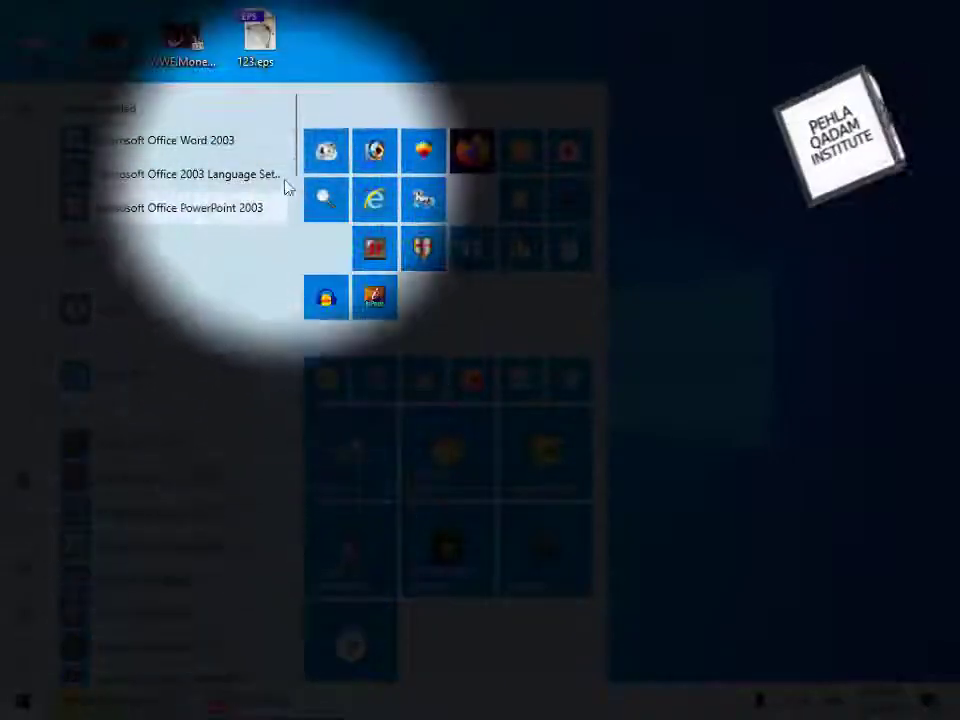
drag(304, 198, 320, 405)
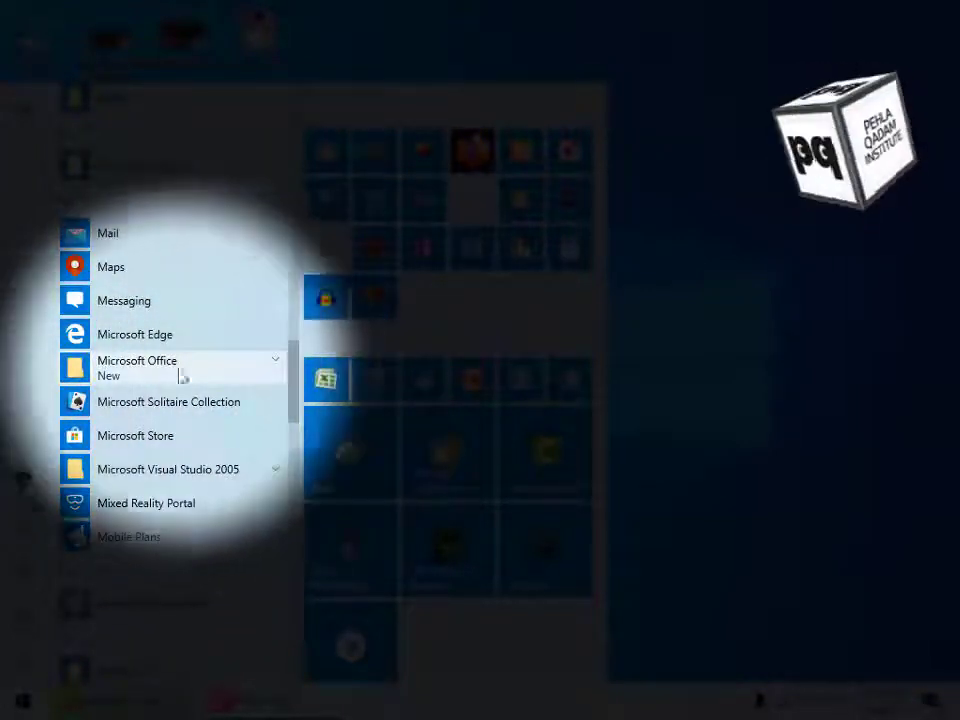
click(223, 373)
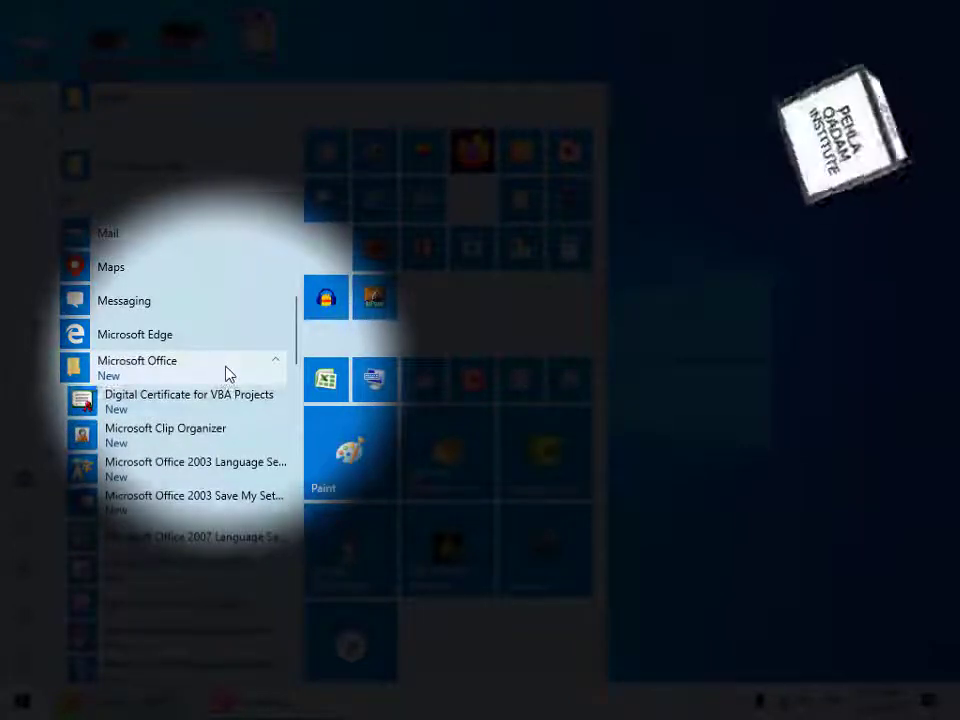
drag(297, 344, 300, 435)
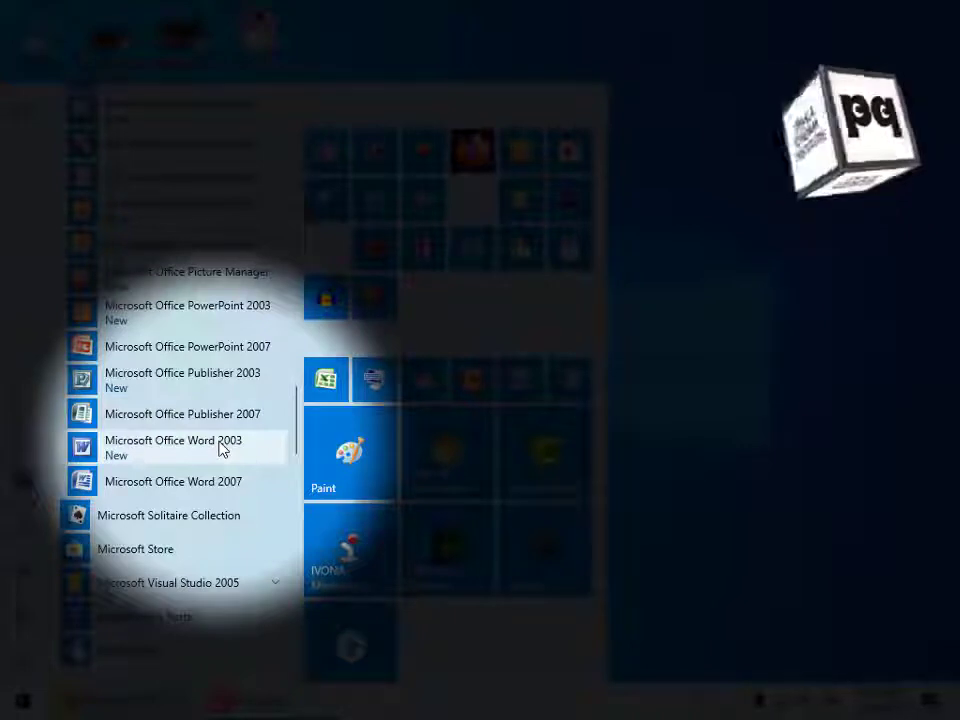
click(222, 449)
right_click(215, 449)
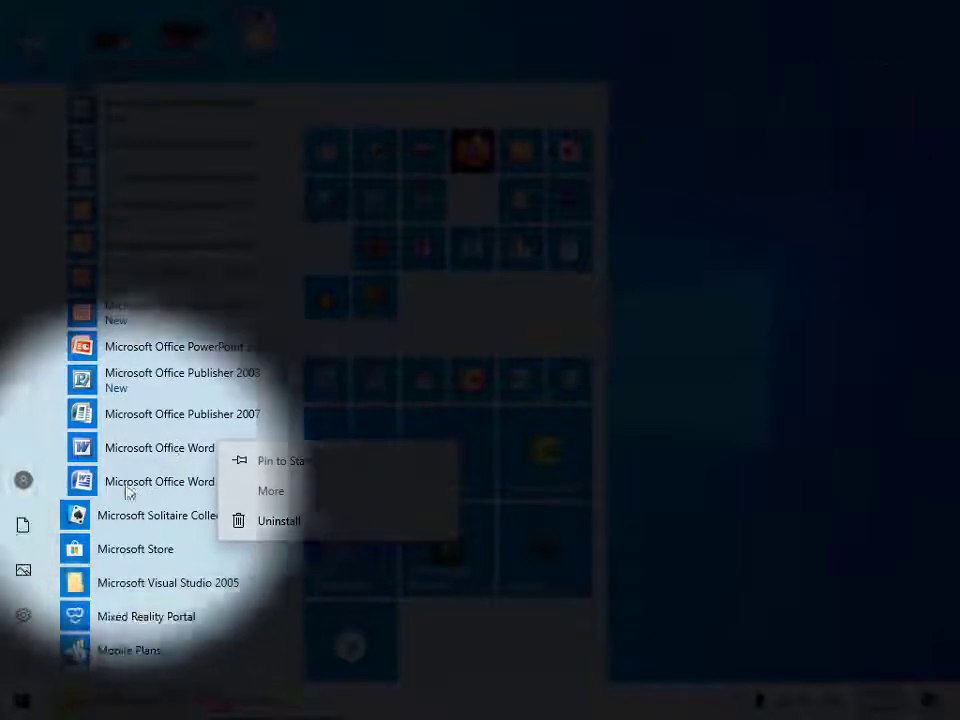
click(21, 426)
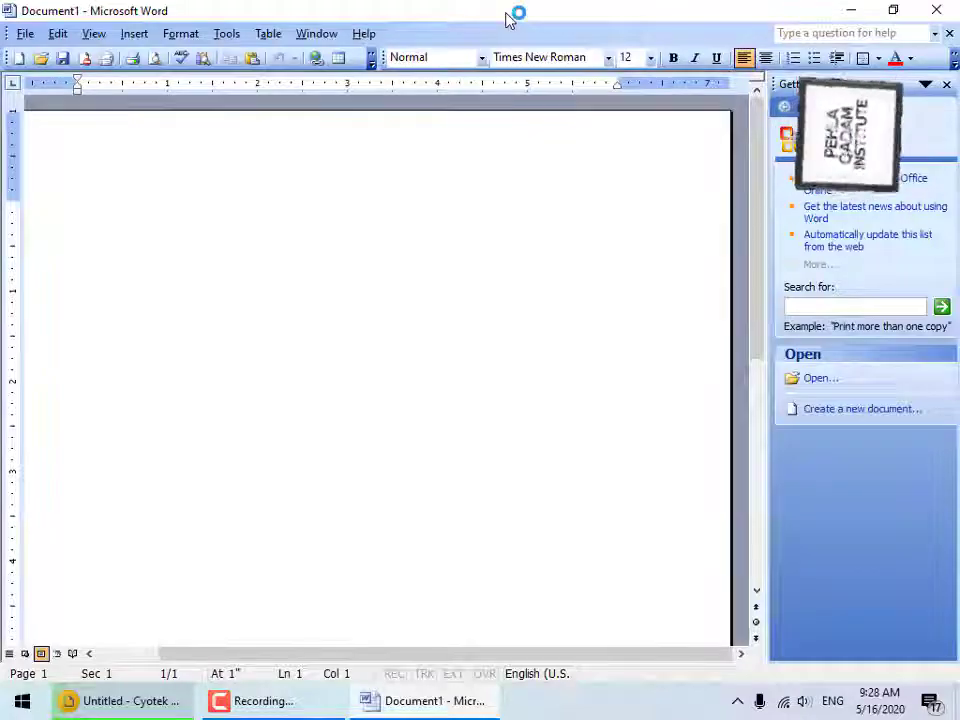
Restore the Word window, move the Formatting toolbar to its own row, and close Getting Started.
drag(509, 18, 529, 148)
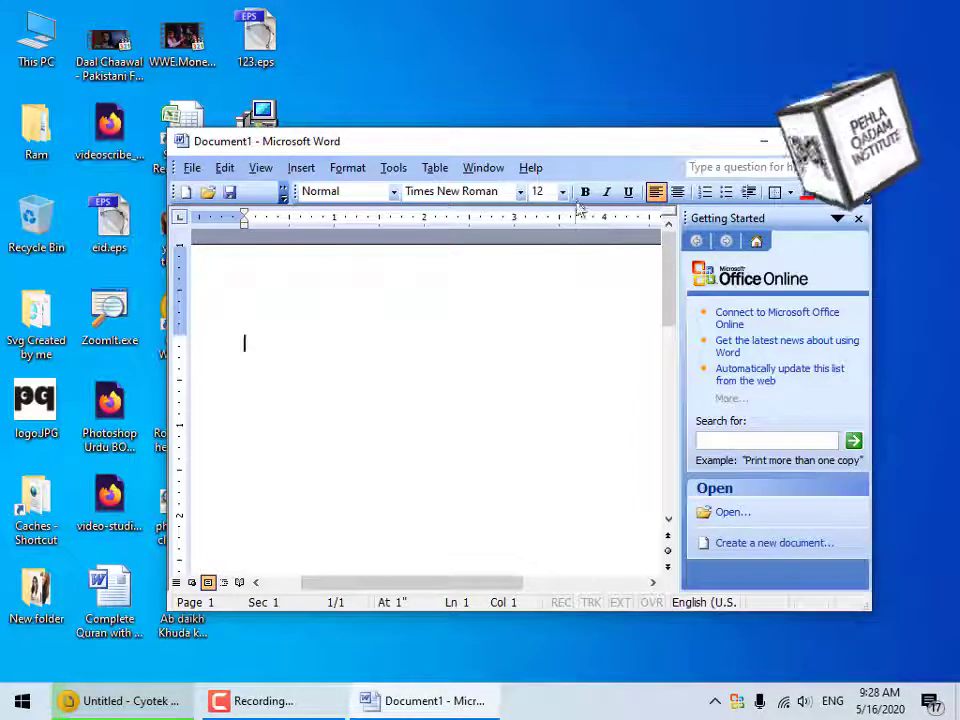
drag(575, 200, 516, 225)
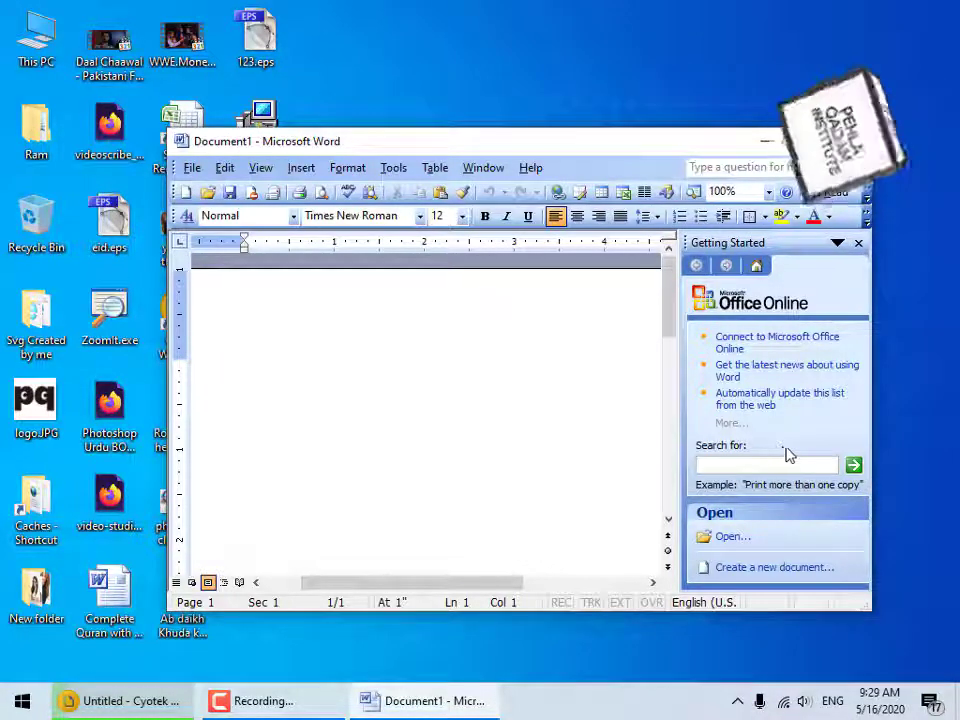
click(858, 243)
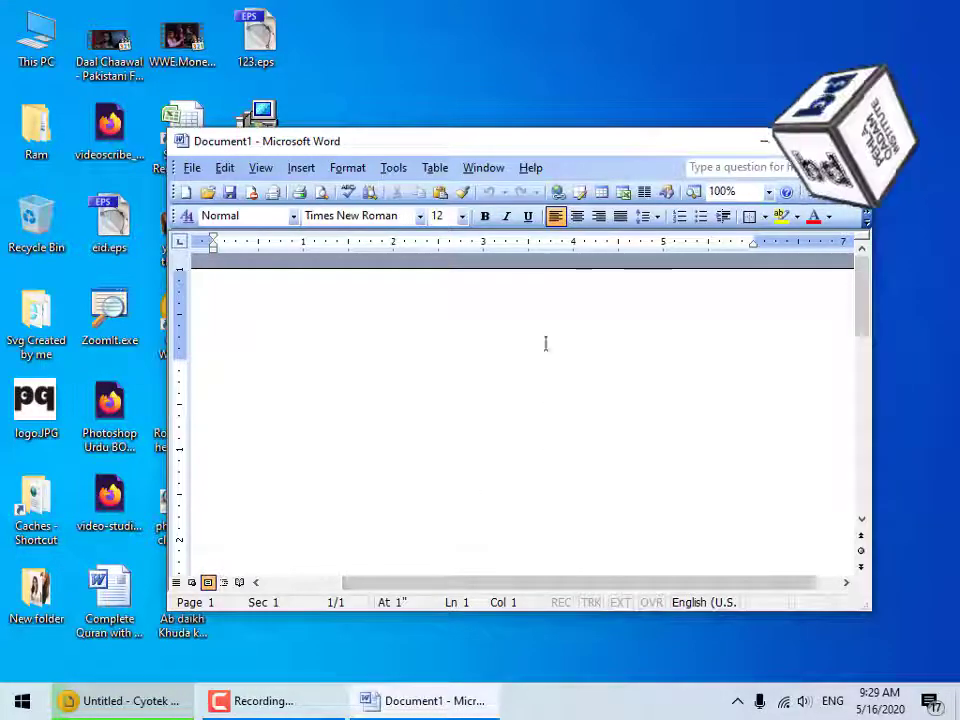
drag(537, 146, 571, 146)
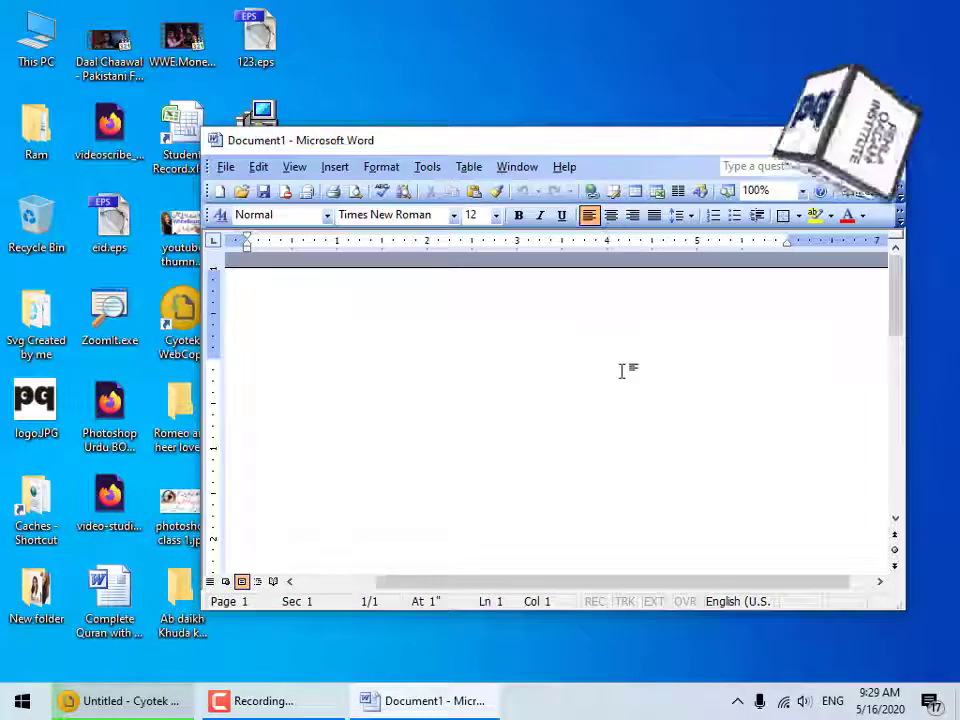